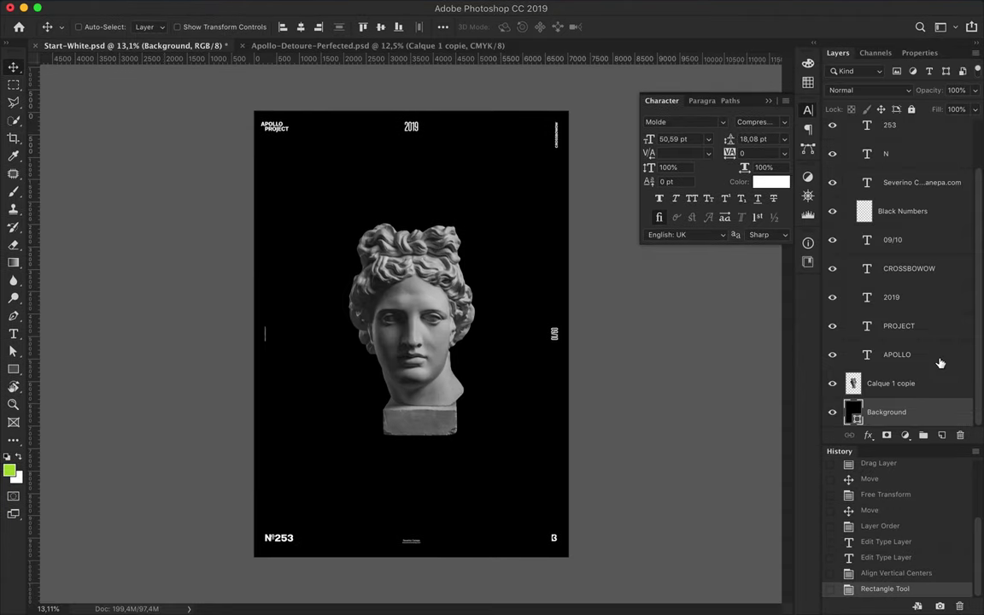
# - Add a Gradient Map adjustment layer above Calque 1 copie, starting from a purple preset
pyautogui.click(918, 382)
pyautogui.click(905, 435)
pyautogui.click(907, 591)
pyautogui.click(845, 100)
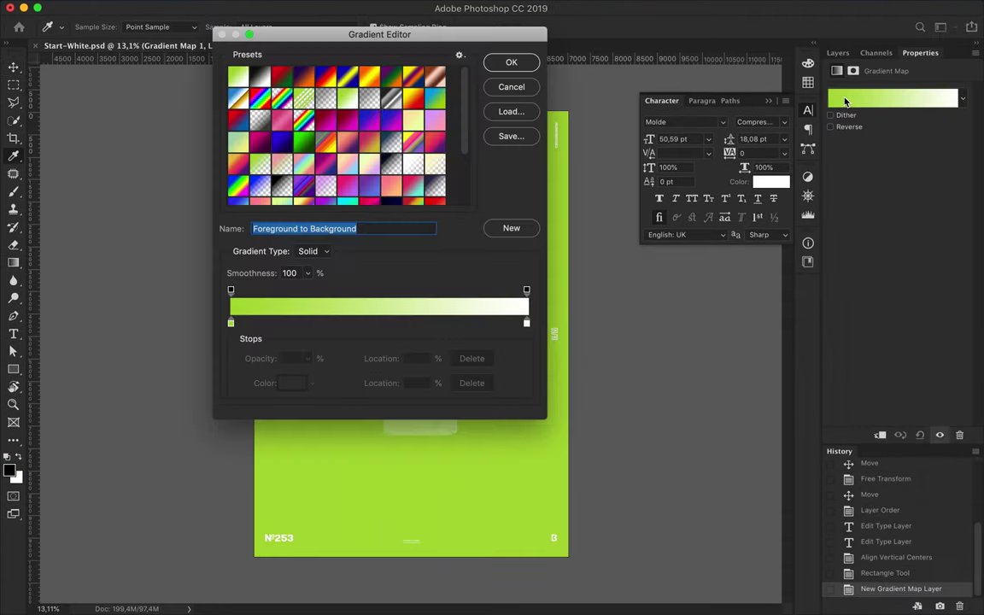
pyautogui.click(374, 187)
pyautogui.moveTo(496, 35)
pyautogui.mouseDown()
pyautogui.moveTo(849, 171)
pyautogui.moveTo(725, 83)
pyautogui.mouseUp()
# - Set the gradient's left stop to dark purple and its right stop to light blue
pyautogui.doubleClick(460, 371)
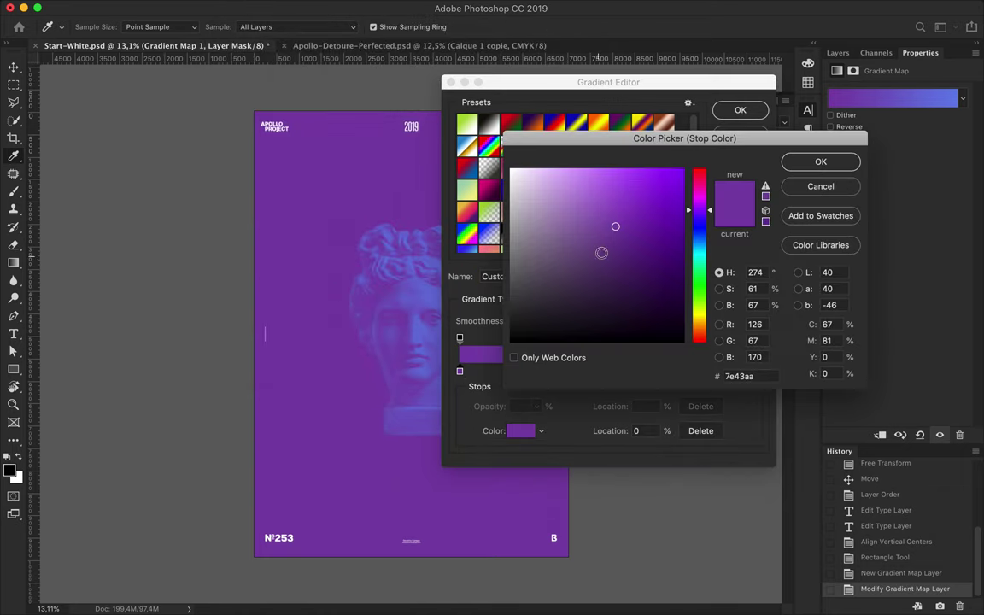
pyautogui.click(820, 162)
pyautogui.doubleClick(757, 371)
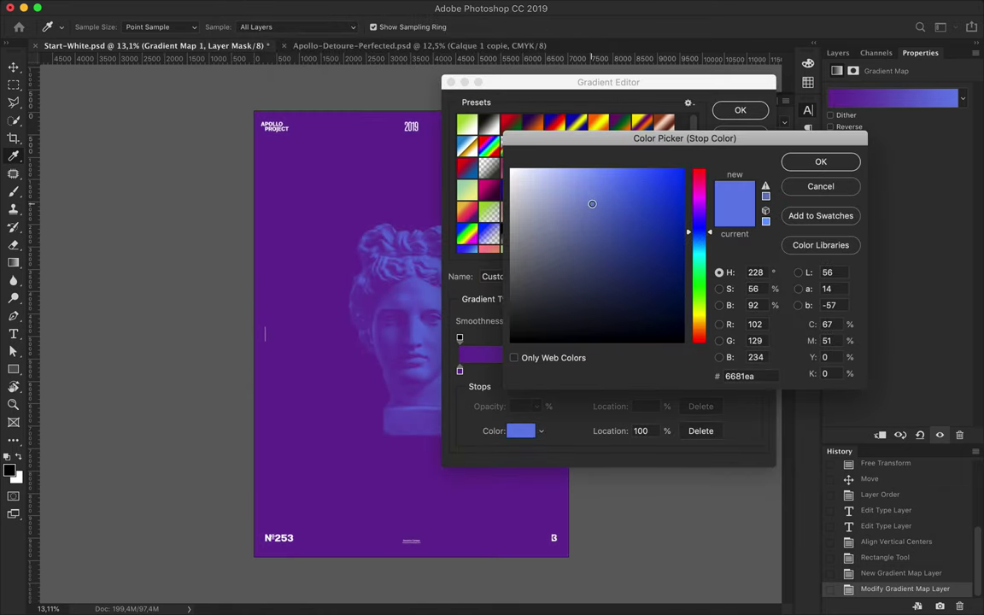
pyautogui.click(613, 192)
pyautogui.moveTo(612, 191); pyautogui.dragTo(596, 188)
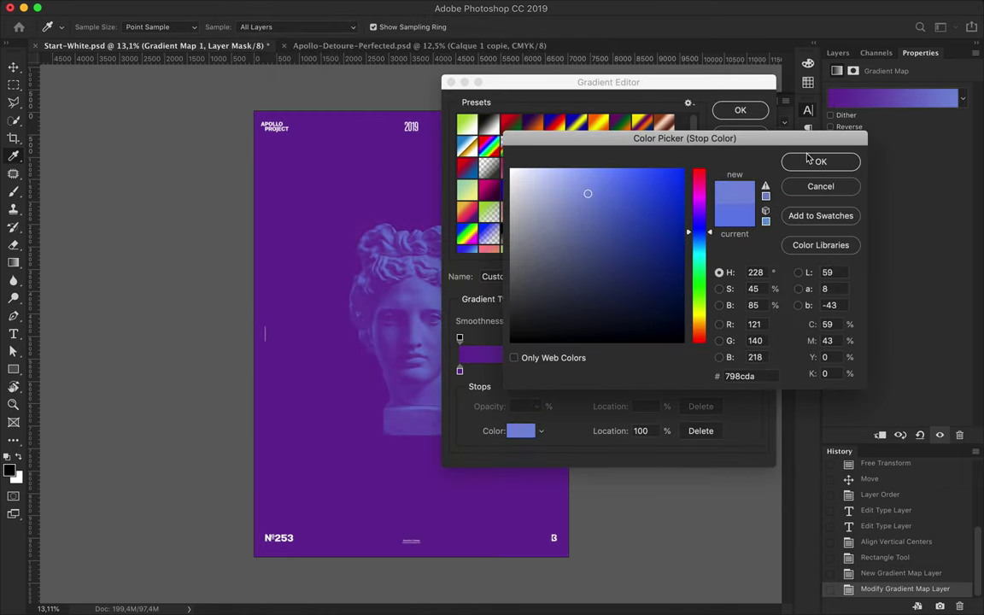
pyautogui.click(808, 158)
pyautogui.press('Return')
pyautogui.click(831, 128)
pyautogui.click(830, 128)
pyautogui.click(831, 127)
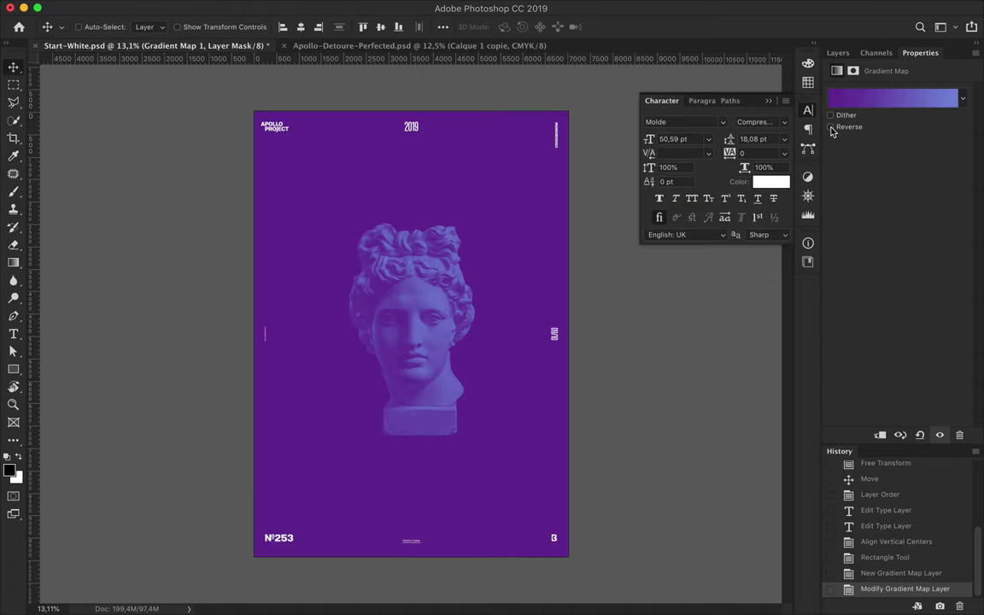
# - Refine the gradient with a paler blue right stop and a dark purple left stop
pyautogui.click(892, 98)
pyautogui.doubleClick(755, 370)
pyautogui.click(589, 193)
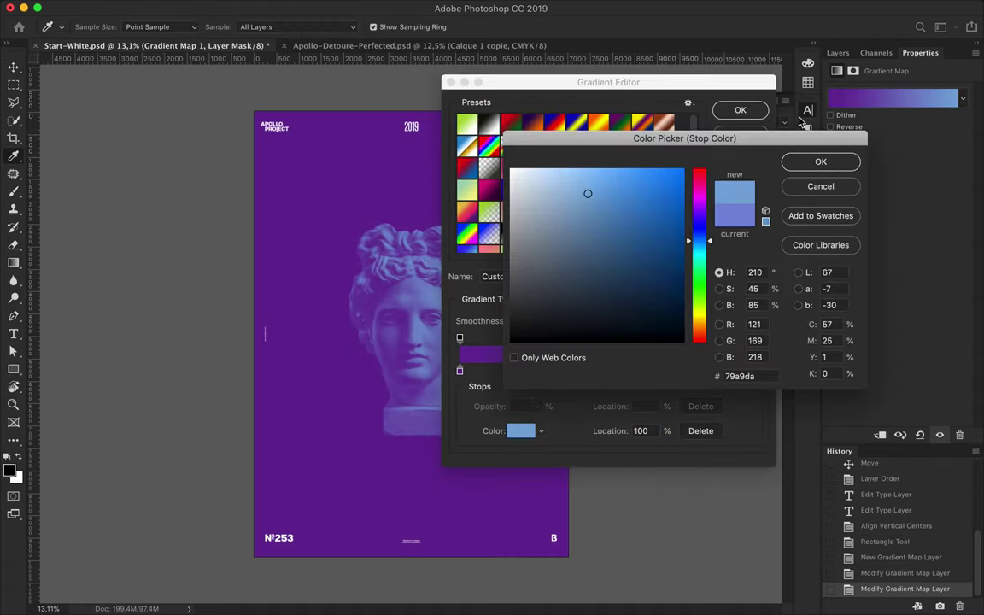
pyautogui.click(756, 161)
pyautogui.click(754, 110)
pyautogui.click(892, 99)
pyautogui.doubleClick(460, 370)
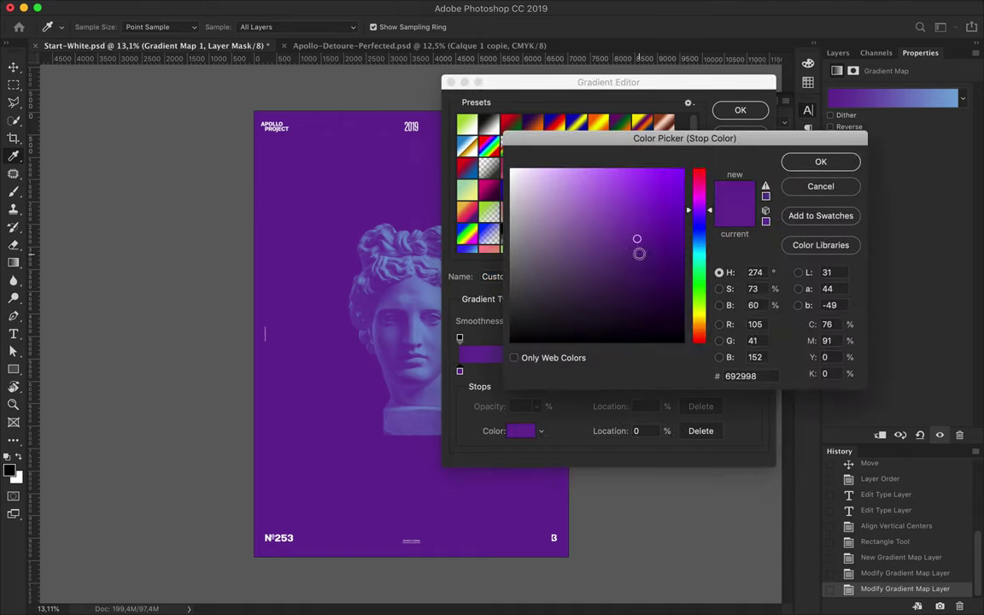
pyautogui.click(821, 161)
pyautogui.click(746, 111)
pyautogui.press('v')
pyautogui.click(837, 52)
# - Copy a tall strip through the statue's face and paste it as a new layer
pyautogui.moveTo(893, 383); pyautogui.dragTo(897, 384)
pyautogui.hotkey('ctrl', 'z')
pyautogui.press('m')
pyautogui.moveTo(406, 227); pyautogui.dragTo(411, 445)
pyautogui.hotkey('ctrl', 'd')
pyautogui.scroll(2, 411, 445)
pyautogui.moveTo(406, 268); pyautogui.dragTo(407, 145)
pyautogui.hotkey('ctrl', 'c')
pyautogui.hotkey('ctrl', 'v')
pyautogui.press('v')
# - Position the pasted strip and stretch it sideways into horizontal streaks
pyautogui.scroll(4, 432, 415)
pyautogui.moveTo(431, 414); pyautogui.dragTo(416, 439)
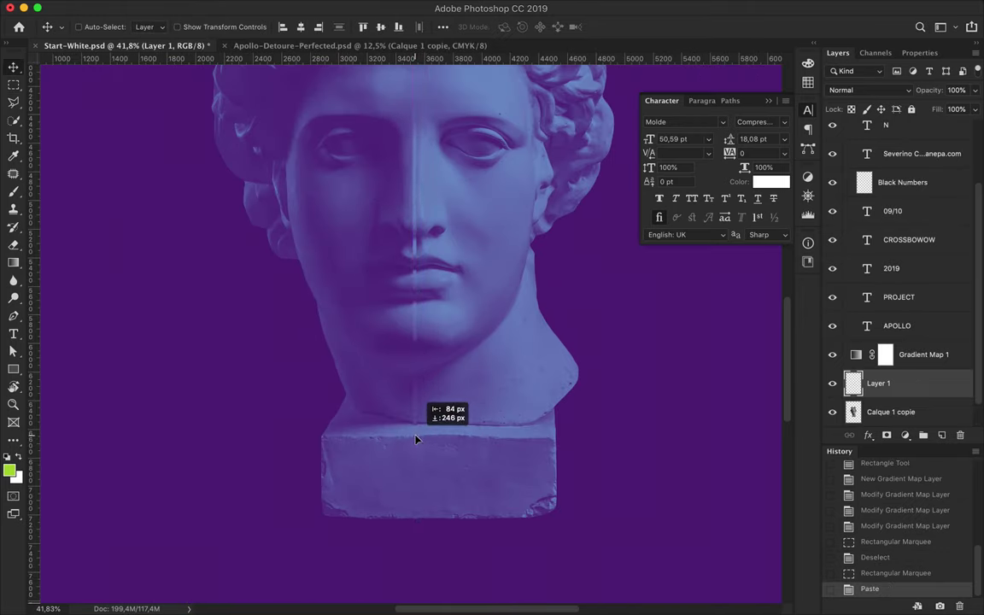
pyautogui.scroll(5, 415, 439)
pyautogui.moveTo(432, 270); pyautogui.dragTo(442, 273)
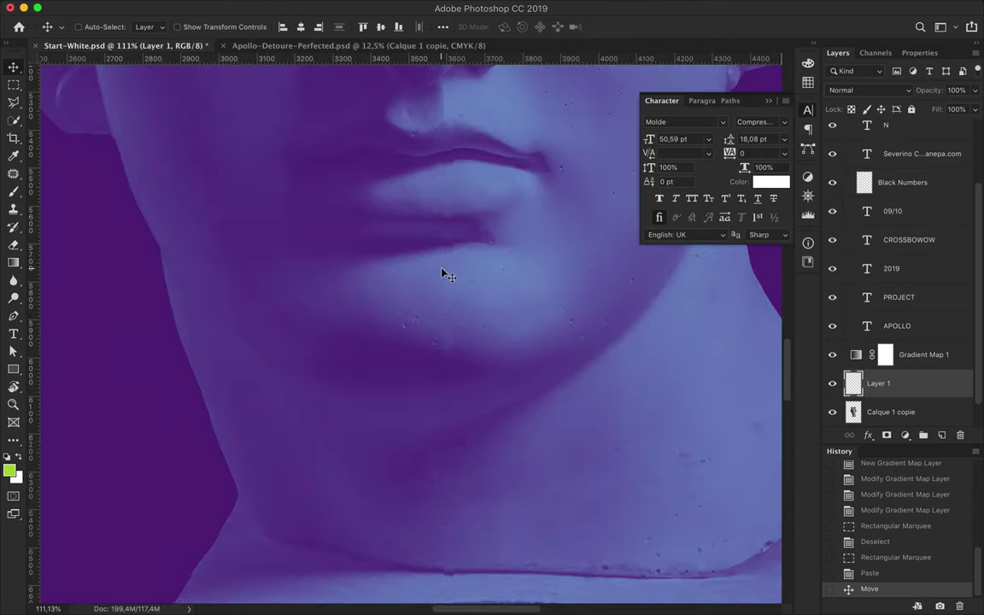
pyautogui.scroll(-3, 441, 273)
pyautogui.scroll(-4, 441, 273)
pyautogui.press('super+t')
pyautogui.moveTo(419, 331); pyautogui.dragTo(615, 332)
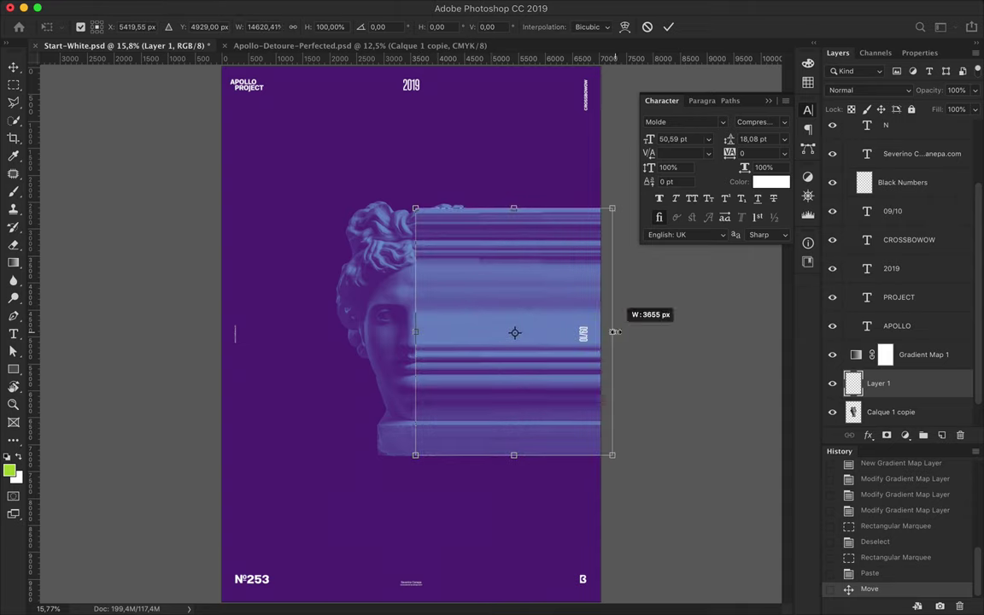
pyautogui.press('Return')
# - Duplicate the streaks over the left side and add Apollo head copies toward the right and left
pyautogui.moveTo(558, 286); pyautogui.dragTo(367, 303)
pyautogui.moveTo(886, 393); pyautogui.dragTo(873, 396)
pyautogui.moveTo(359, 260); pyautogui.dragTo(603, 311)
pyautogui.moveTo(888, 355); pyautogui.dragTo(888, 313)
pyautogui.moveTo(592, 282); pyautogui.dragTo(179, 275)
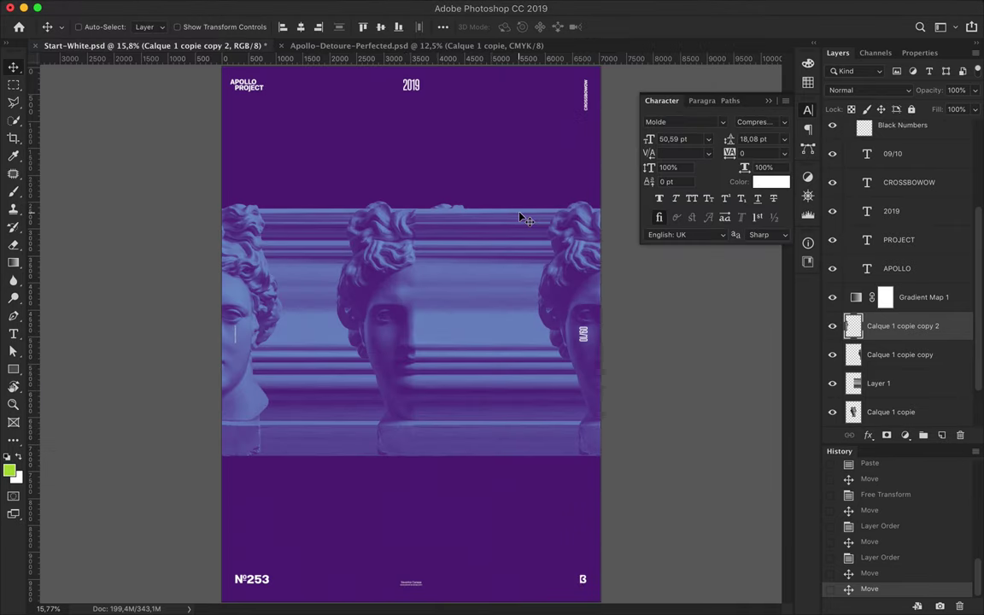
# - Select the first streak layer, then the topmost layer group in the Layers panel
pyautogui.scroll(2, 522, 217)
pyautogui.keyDown('ctrl'); pyautogui.click(515, 276); pyautogui.keyUp('ctrl')
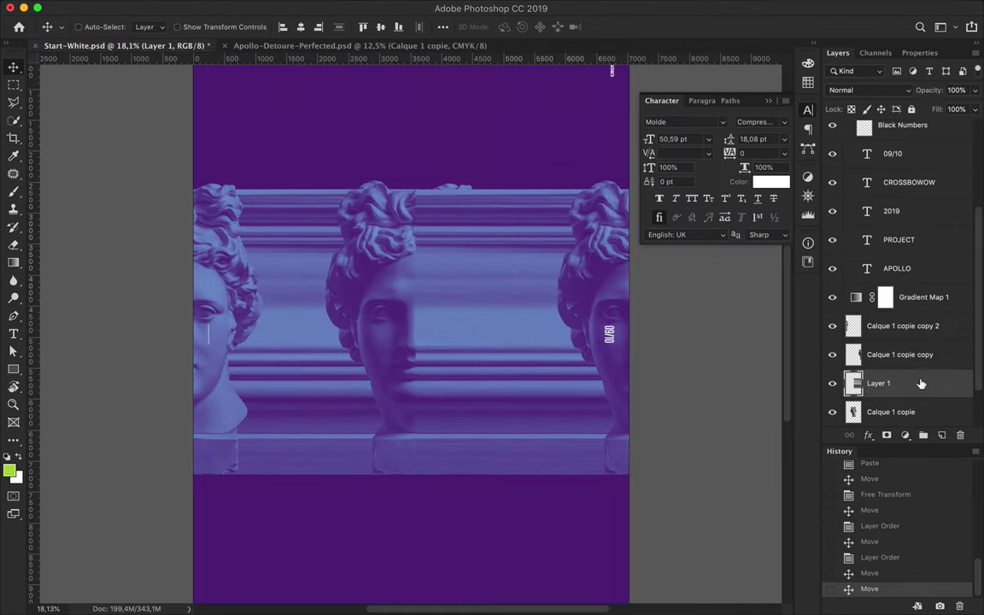
pyautogui.scroll(2, 538, 323)
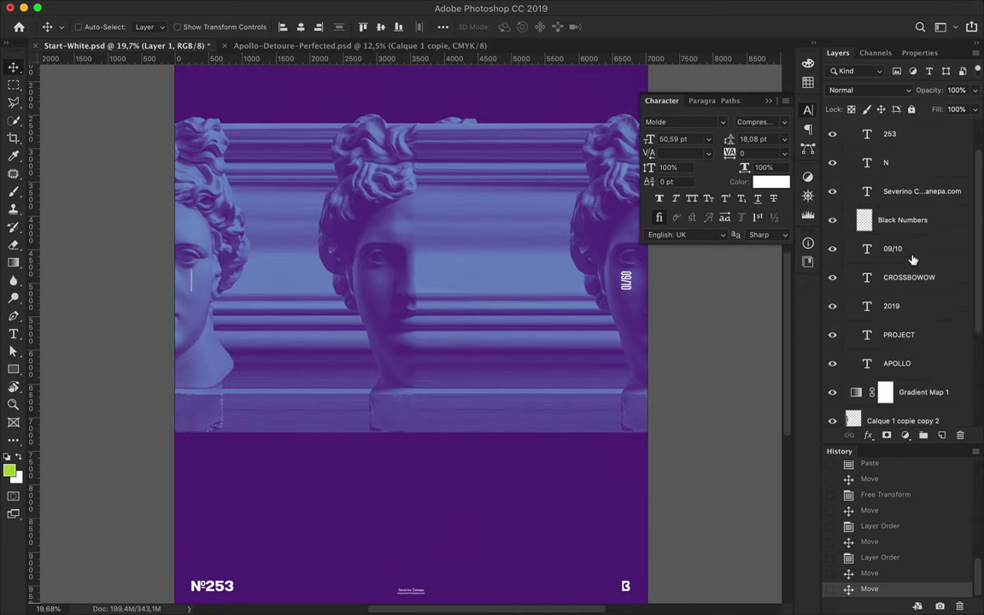
pyautogui.click(907, 130)
# - Create a new layer and type the text APOLLO
pyautogui.hotkey('ctrl', 'shift', 'alt', 'n')
pyautogui.press('t')
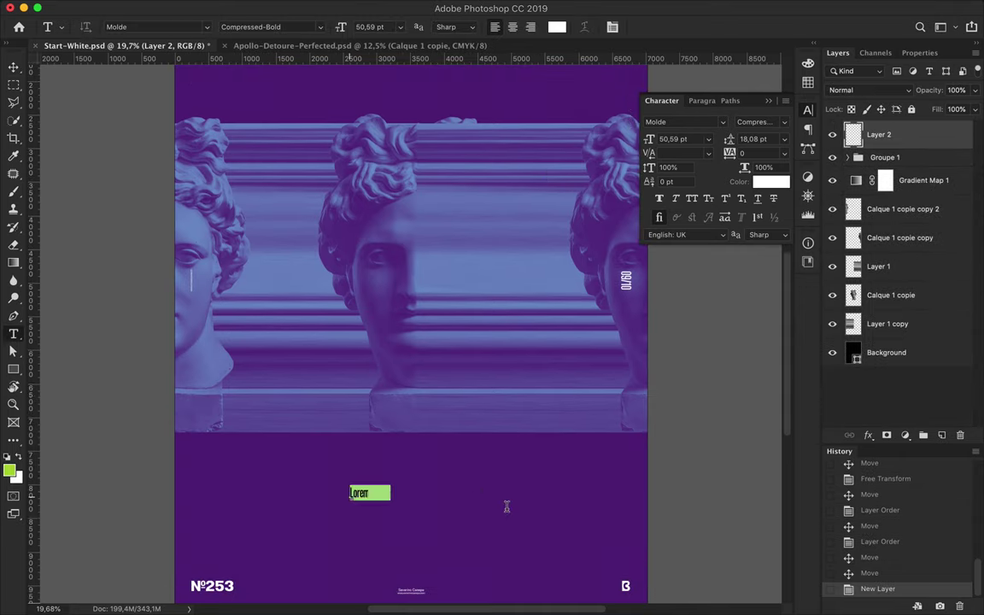
pyautogui.write('APOLLO')
pyautogui.hotkey('ctrl', 'Return')
pyautogui.scroll(3, 413, 489)
# - Move APOLLO above the statue band and scale it up to 295,27 pt
pyautogui.press('v')
pyautogui.moveTo(361, 595)
pyautogui.mouseDown()
pyautogui.moveTo(418, 168)
pyautogui.moveTo(488, 212)
pyautogui.moveTo(484, 176)
pyautogui.mouseUp()
pyautogui.hotkey('ctrl', 't')
pyautogui.press('Return')
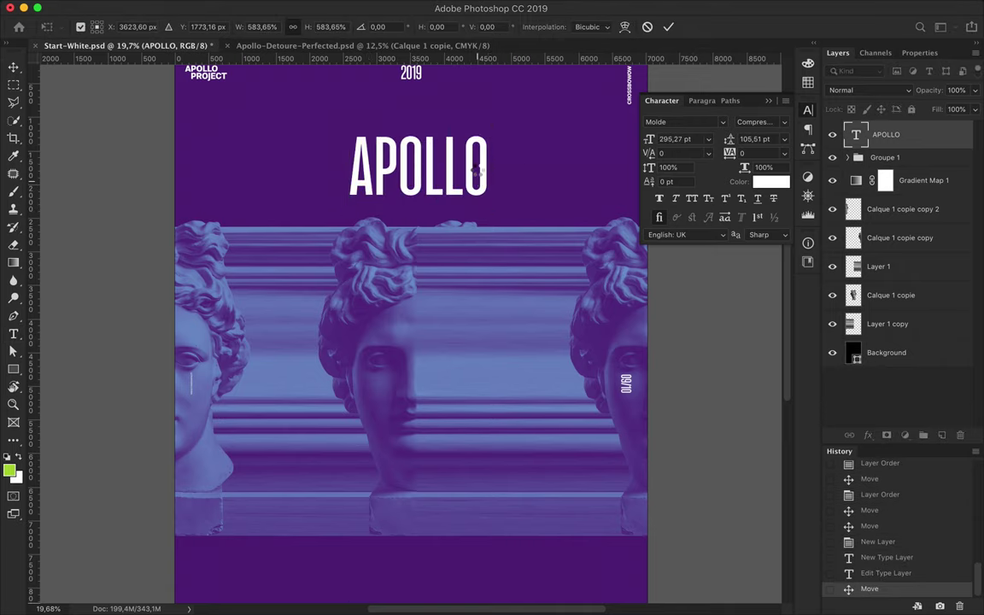
pyautogui.scroll(-2, 483, 192)
pyautogui.scroll(-2, 483, 192)
pyautogui.scroll(-1, 481, 192)
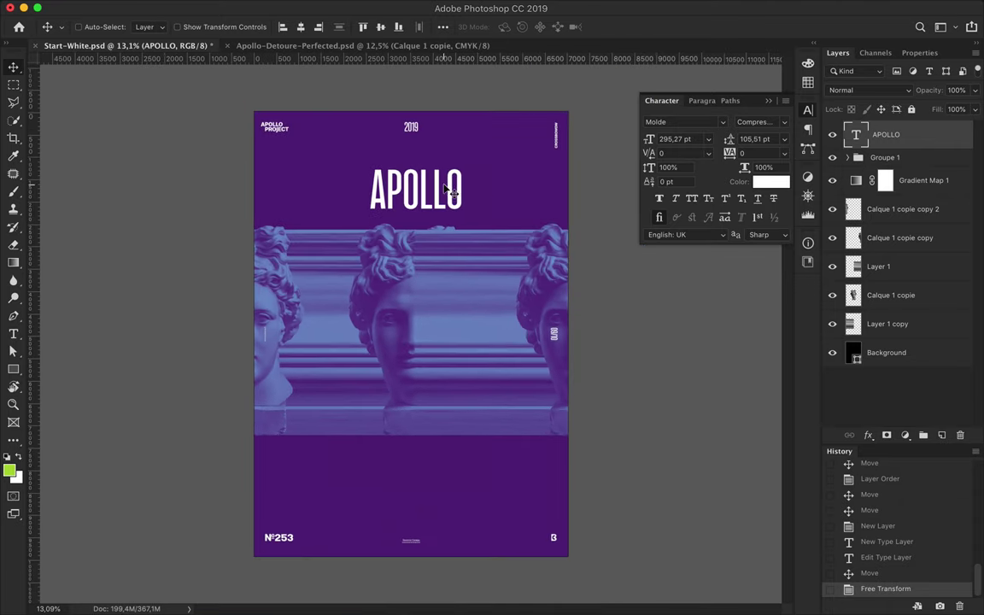
pyautogui.click(760, 121)
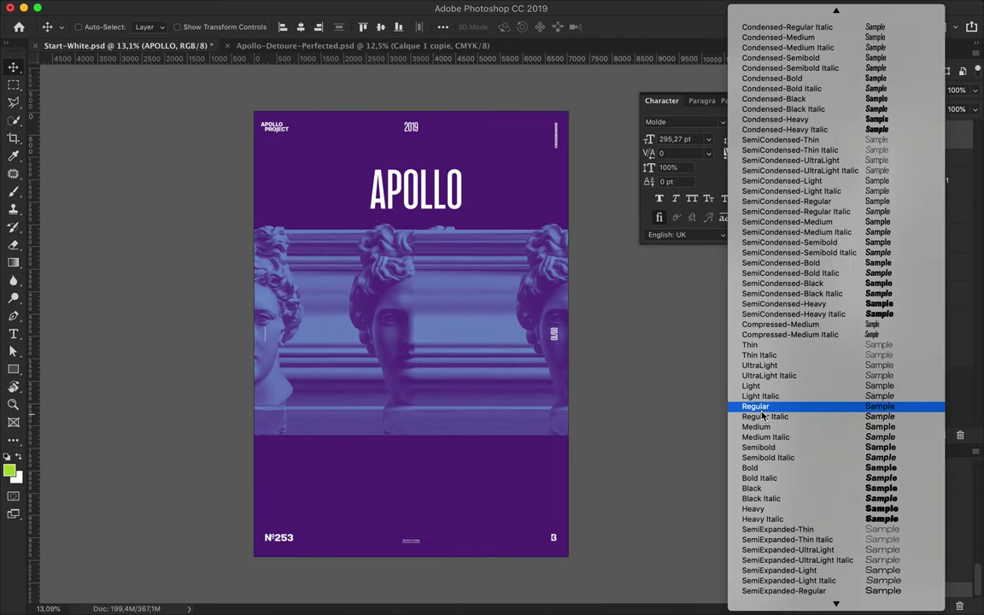
# - Restyle APOLLO as Regular, 100 pt, tracking 800, centred horizontally on the poster
pyautogui.click(756, 426)
pyautogui.press('Up')
pyautogui.press('Up')
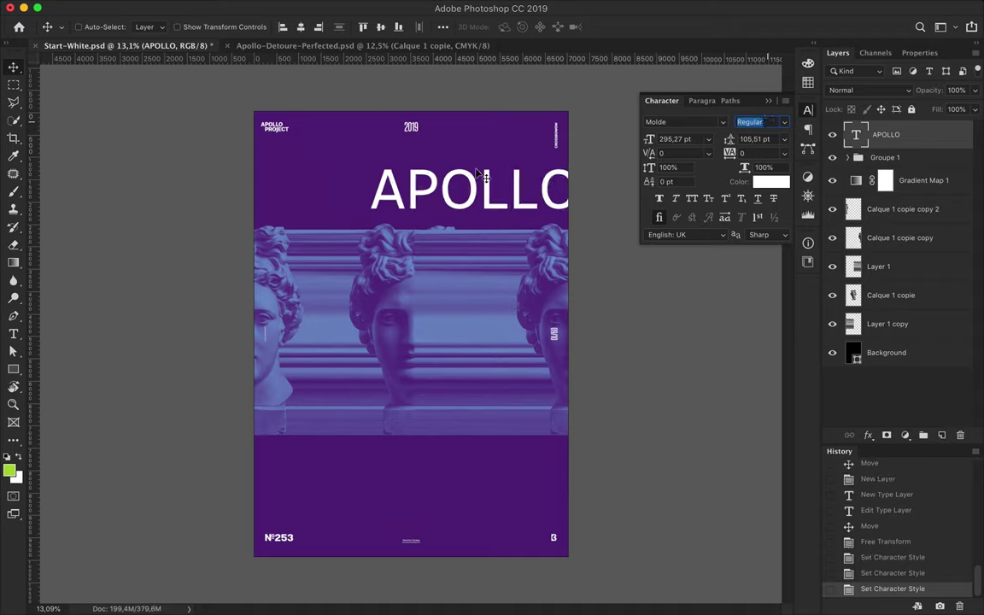
pyautogui.write('200')
pyautogui.press('Return')
pyautogui.write('00')
pyautogui.press('Return')
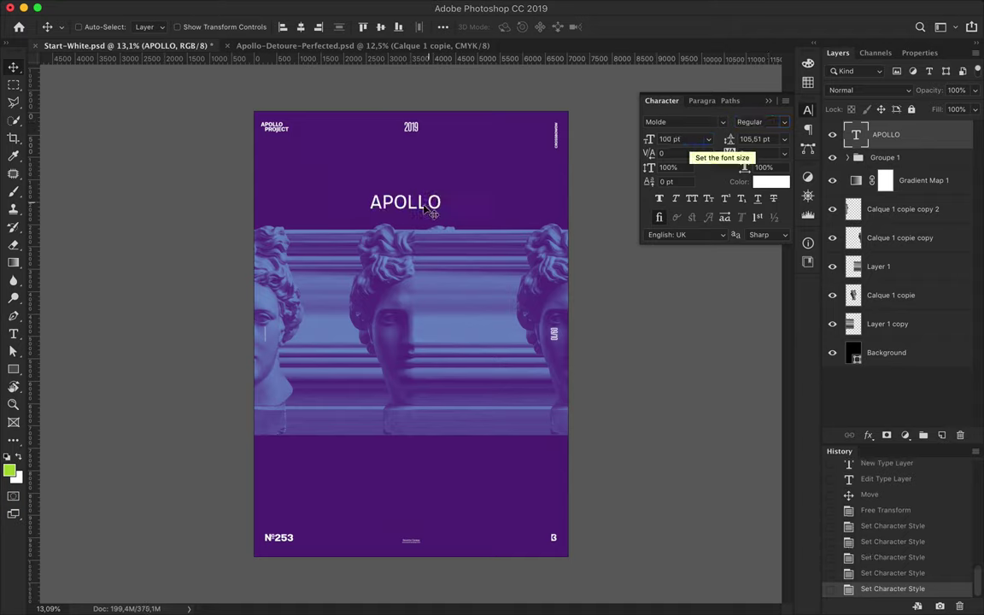
pyautogui.moveTo(386, 167); pyautogui.dragTo(416, 191)
pyautogui.press('Return')
pyautogui.click(301, 27)
# - Duplicate APOLLO below the statue band and retype the copy as a centred 365°
pyautogui.moveTo(447, 189); pyautogui.dragTo(448, 480)
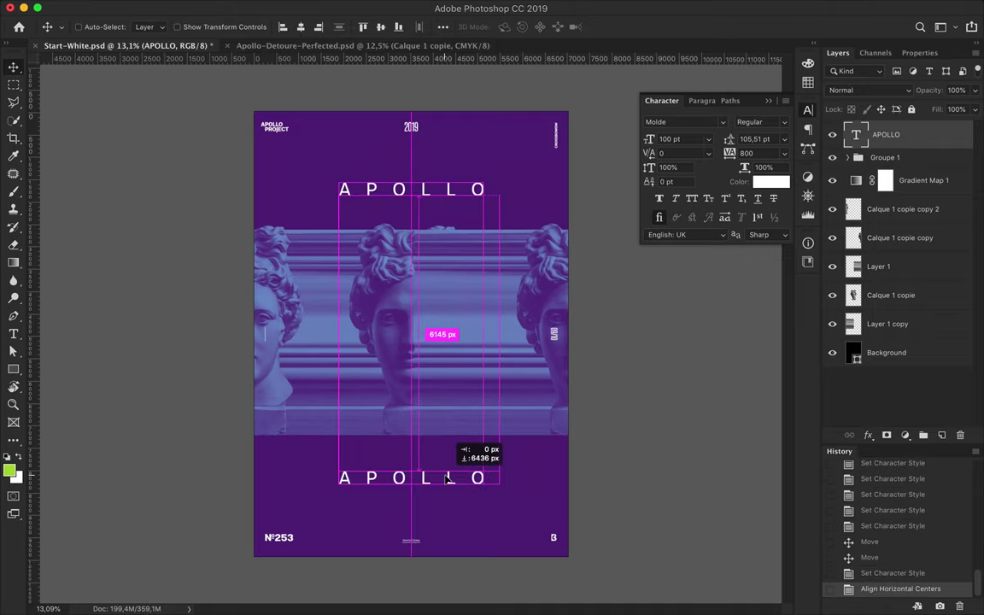
pyautogui.press('t')
pyautogui.doubleClick(443, 475)
pyautogui.write('365')
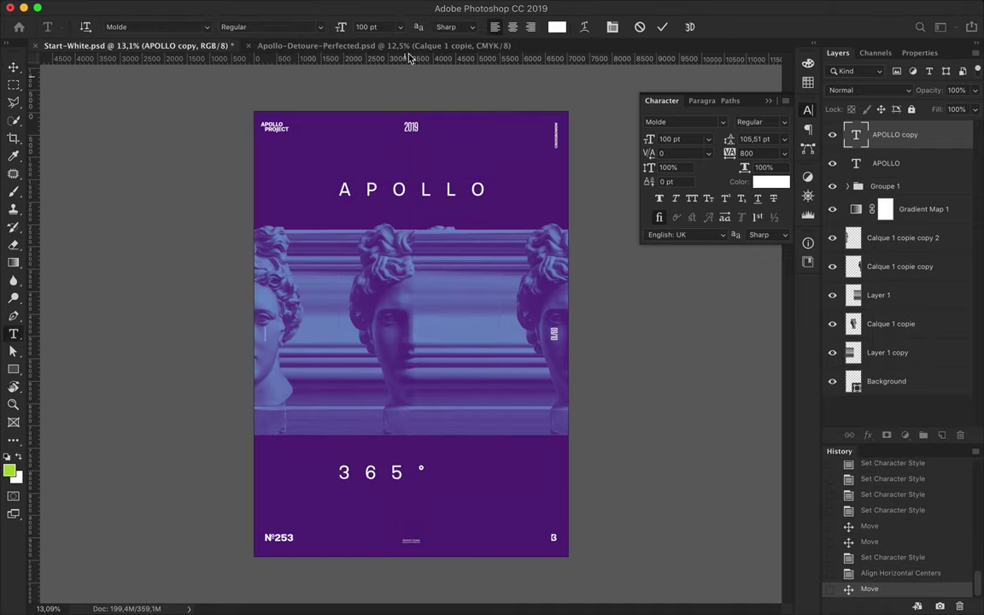
pyautogui.press('Escape')
pyautogui.press('v')
pyautogui.click(301, 26)
pyautogui.moveTo(413, 474); pyautogui.dragTo(442, 473)
# - Nudge the statue band and the APOLLO title slightly down
pyautogui.click(880, 253)
pyautogui.keyDown('shift'); pyautogui.click(841, 352); pyautogui.keyUp('shift')
pyautogui.moveTo(455, 311); pyautogui.dragTo(457, 322)
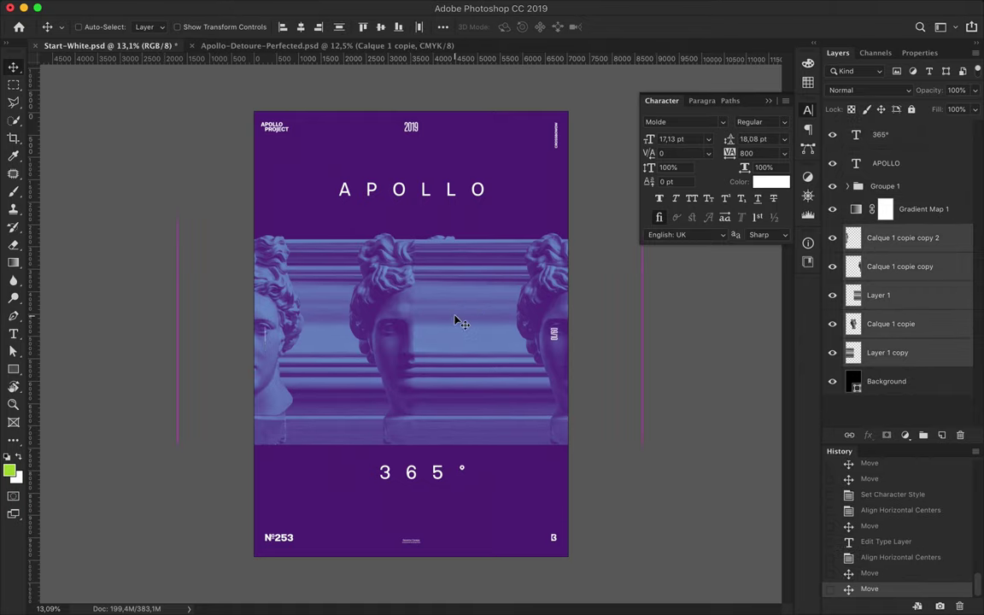
pyautogui.moveTo(425, 191); pyautogui.dragTo(427, 203)
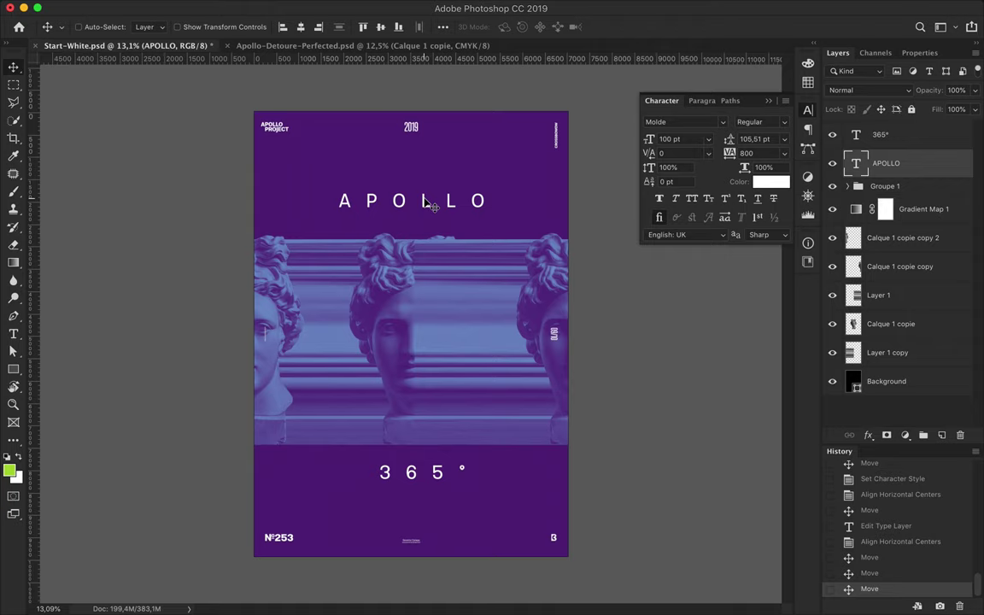
pyautogui.keyDown('ctrl'); pyautogui.click(260, 269); pyautogui.keyUp('ctrl')
pyautogui.scroll(3, 335, 334)
# - Copy a thin sliver of the left head and paste it into place as a new layer
pyautogui.press('m')
pyautogui.moveTo(228, 316)
pyautogui.mouseDown()
pyautogui.moveTo(241, 317)
pyautogui.moveTo(177, 316)
pyautogui.mouseUp()
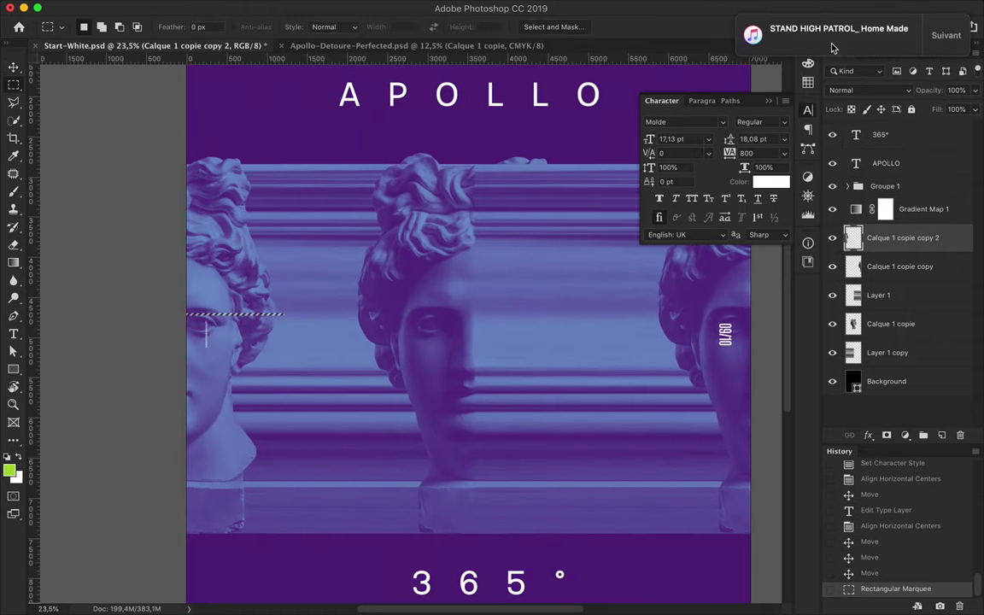
pyautogui.hotkey('ctrl', 'c')
pyautogui.hotkey('ctrl', 'v')
pyautogui.press('v')
pyautogui.scroll(3, 290, 307)
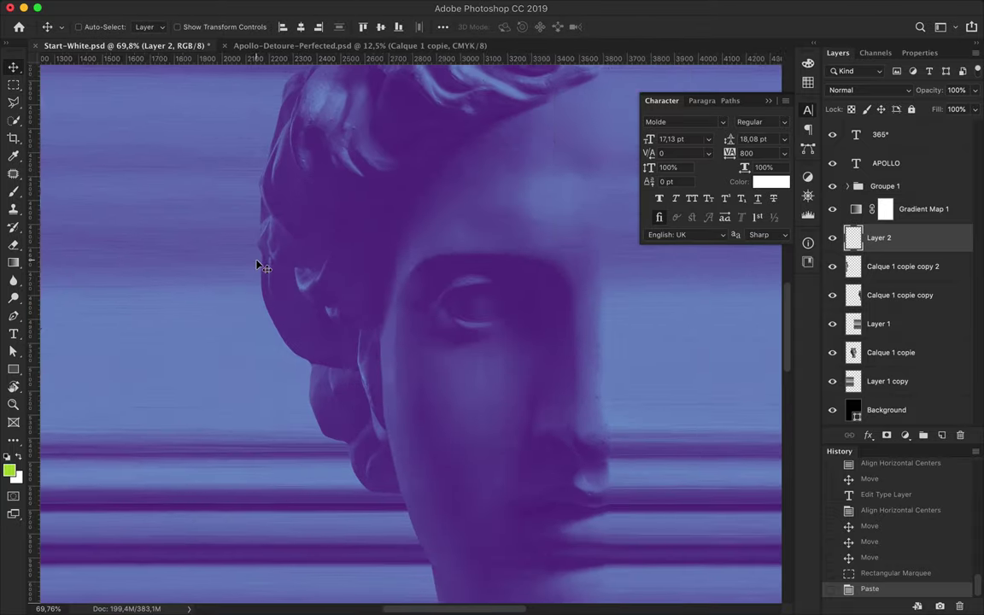
pyautogui.scroll(3, 259, 265)
pyautogui.moveTo(424, 292); pyautogui.dragTo(411, 111)
# - Stretch the pasted sliver up into a tall vertical strip on the left edge
pyautogui.scroll(-3, 421, 281)
pyautogui.scroll(-3, 421, 281)
pyautogui.hotkey('ctrl', 't')
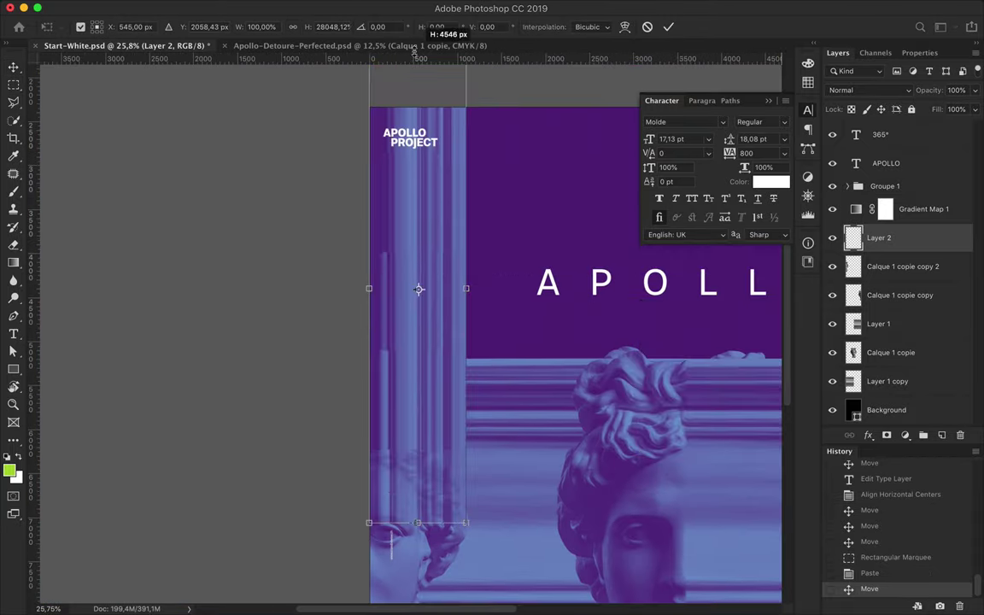
pyautogui.moveTo(411, 111); pyautogui.dragTo(418, 102)
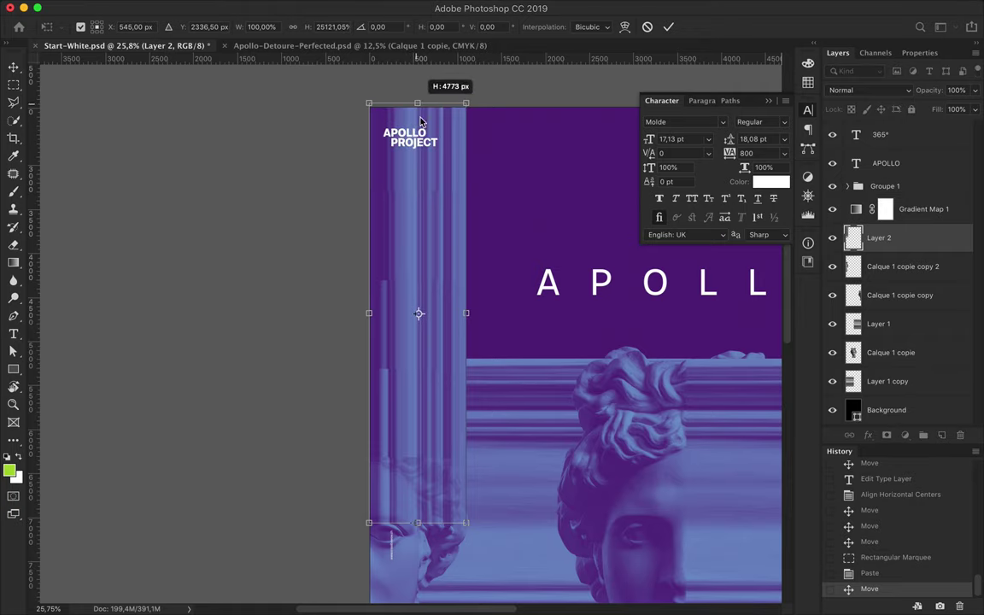
pyautogui.press('Return')
# - Move the duplicated stripe copy down and delete that layer
pyautogui.scroll(-1, 446, 322)
pyautogui.scroll(-1, 446, 324)
pyautogui.scroll(-2, 444, 356)
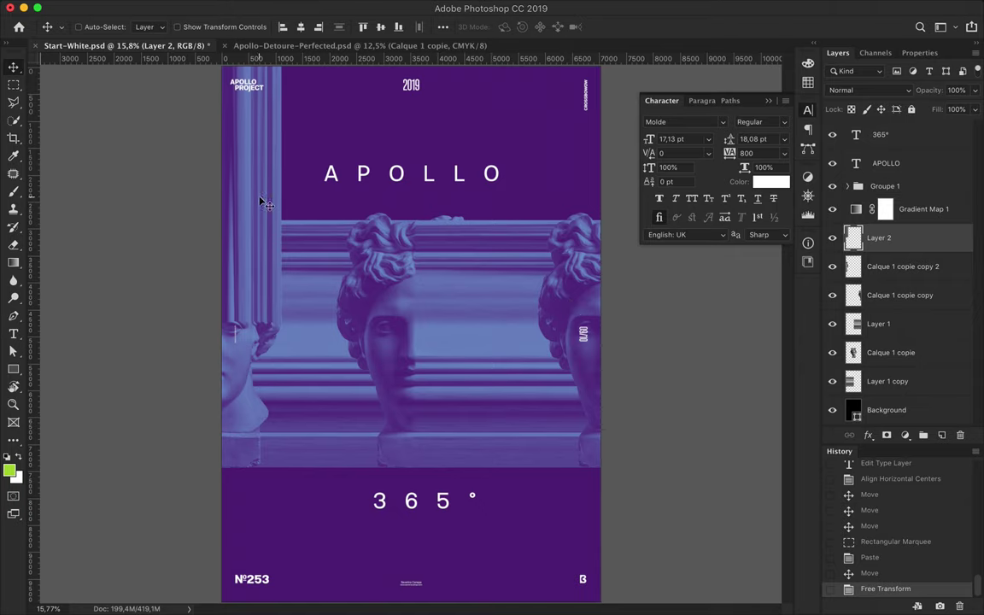
pyautogui.moveTo(879, 237); pyautogui.dragTo(879, 281)
pyautogui.moveTo(277, 127)
pyautogui.mouseDown()
pyautogui.moveTo(262, 443)
pyautogui.moveTo(230, 342)
pyautogui.mouseUp()
pyautogui.scroll(-1, 223, 465)
pyautogui.moveTo(888, 295)
pyautogui.mouseDown()
pyautogui.moveTo(918, 339)
pyautogui.moveTo(922, 439)
pyautogui.mouseUp()
pyautogui.press('Delete')
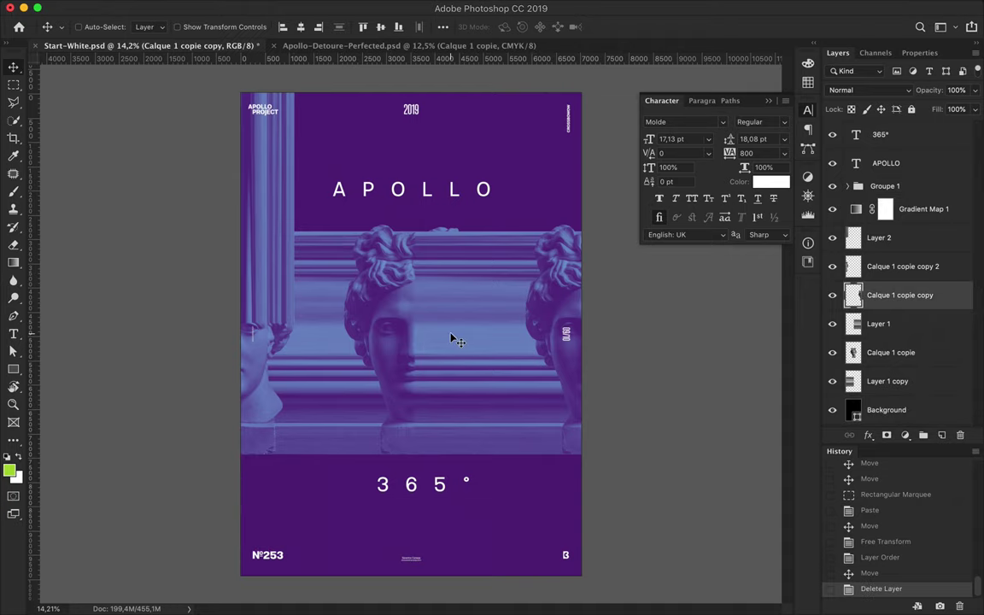
# - Copy a thin strip of stripes near the right and paste it as Layer 3
pyautogui.scroll(1, 582, 308)
pyautogui.scroll(1, 581, 307)
pyautogui.press('m')
pyautogui.moveTo(464, 309); pyautogui.dragTo(582, 315)
pyautogui.hotkey('ctrl', 'c')
pyautogui.hotkey('ctrl', 'v')
pyautogui.press('v')
pyautogui.scroll(2, 506, 282)
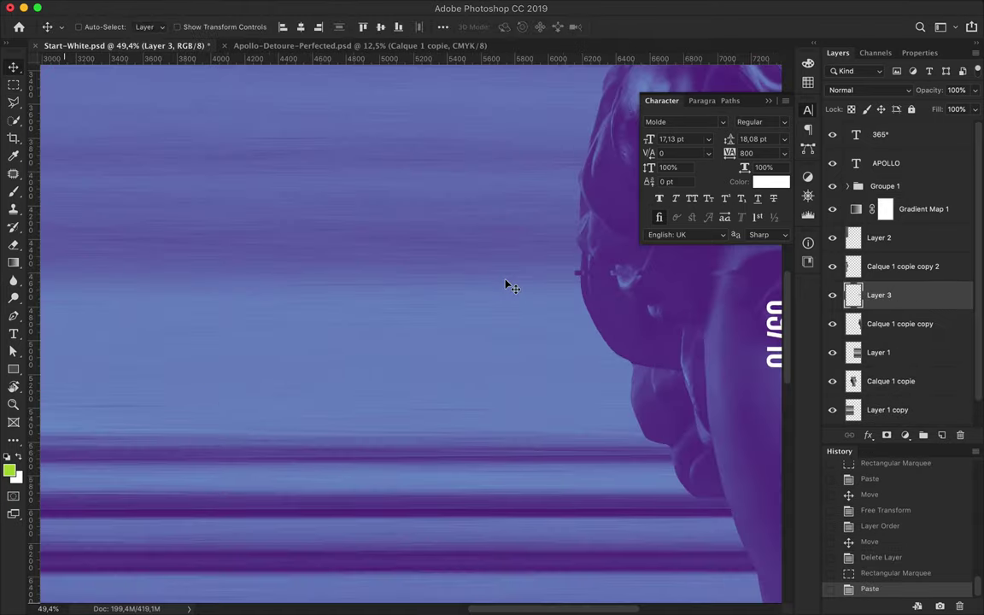
pyautogui.scroll(1, 505, 286)
pyautogui.moveTo(509, 287); pyautogui.dragTo(516, 285)
# - Stretch Layer 3 down into a tall column reaching the poster's bottom edge
pyautogui.hotkey('ctrl', '0')
pyautogui.hotkey('ctrl', 't')
pyautogui.moveTo(570, 322); pyautogui.dragTo(570, 585)
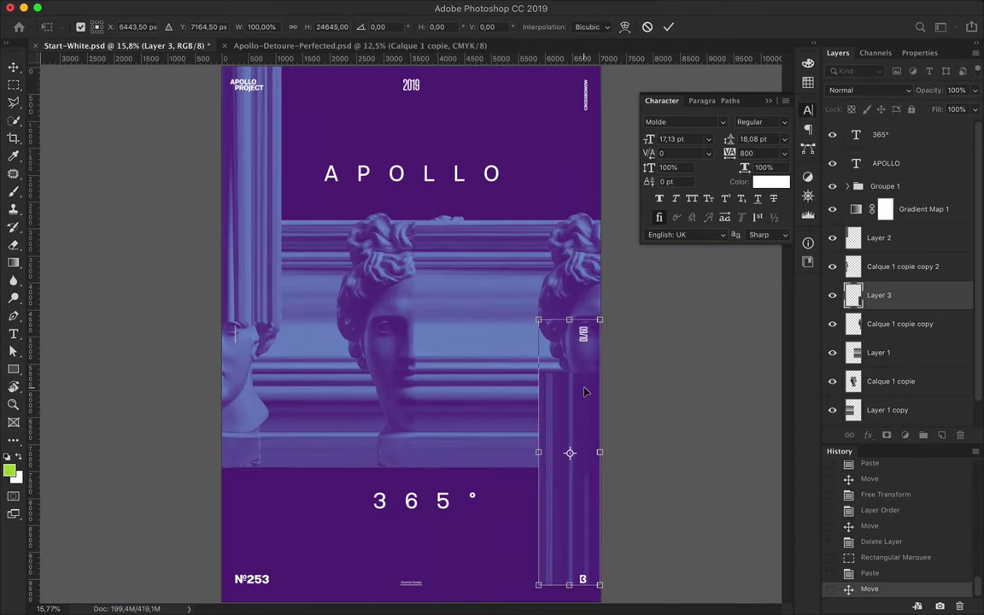
pyautogui.moveTo(568, 585); pyautogui.dragTo(567, 594)
pyautogui.press('Return')
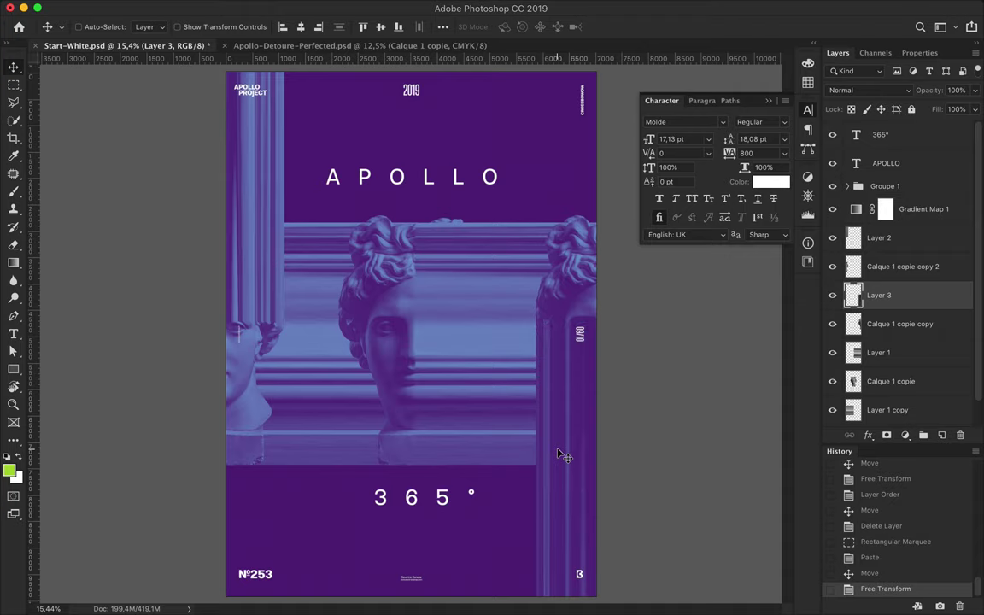
pyautogui.hotkey('ctrl', '+')
# - Copy a small patch of the central bust's eye from Calque 1 copie into a new layer
pyautogui.keyDown('ctrl'); pyautogui.click(369, 327); pyautogui.keyUp('ctrl')
pyautogui.press('m')
pyautogui.moveTo(363, 310); pyautogui.dragTo(383, 332)
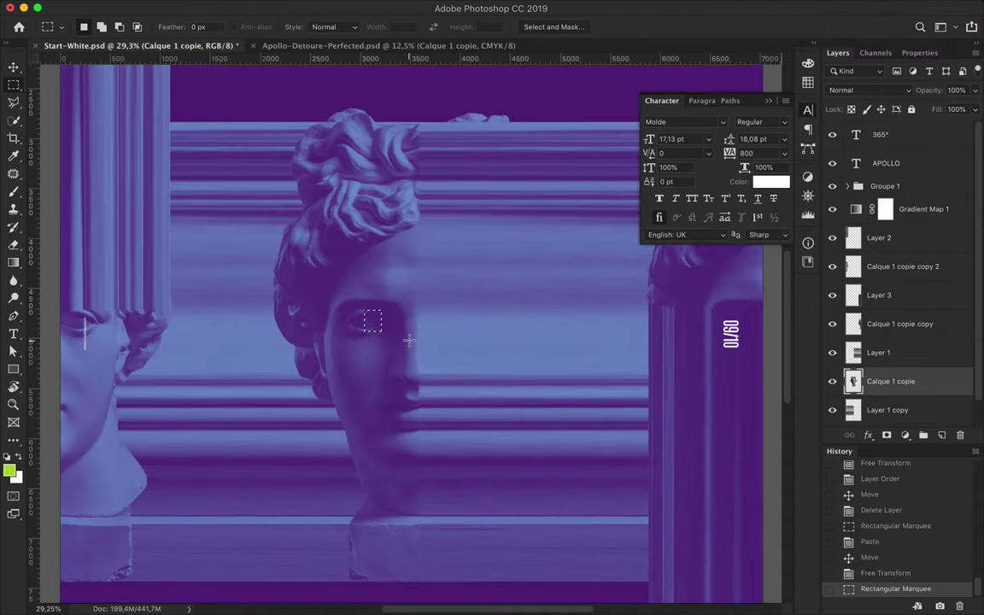
pyautogui.hotkey('ctrl', 'c')
pyautogui.hotkey('ctrl', 'v')
# - Stretch the eye patch right into a long bar and place Layer 4 above Layer 1
pyautogui.hotkey('ctrl', 't')
pyautogui.moveTo(744, 321); pyautogui.dragTo(769, 323)
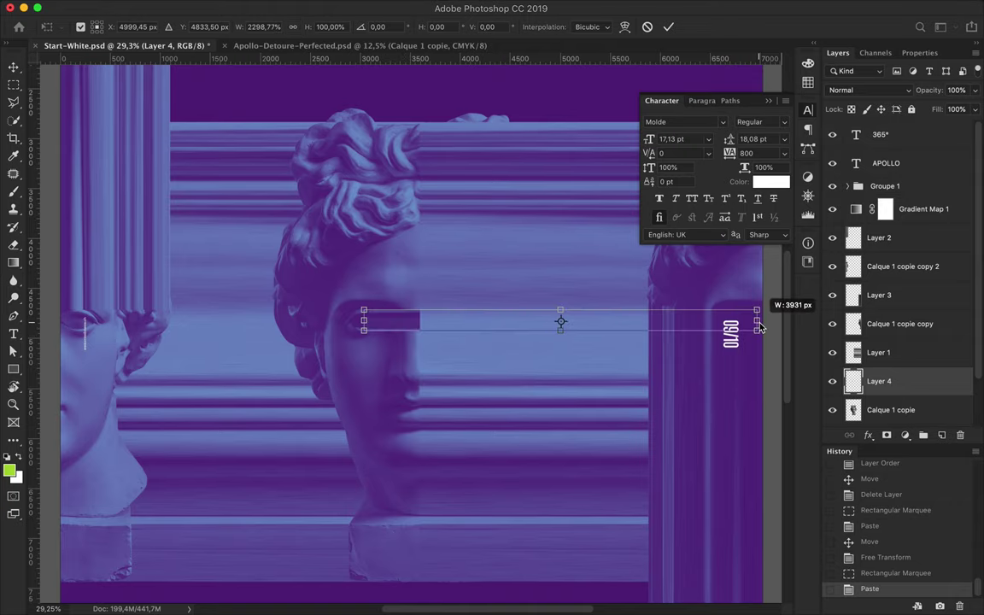
pyautogui.press('Return')
pyautogui.moveTo(875, 383); pyautogui.dragTo(874, 368)
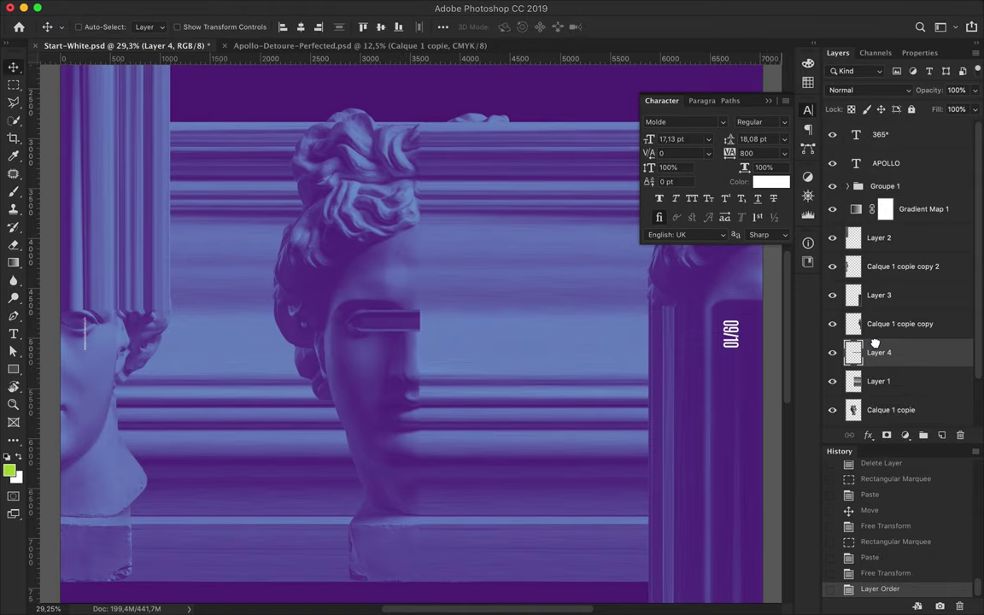
pyautogui.scroll(-3, 546, 353)
pyautogui.scroll(-1, 547, 352)
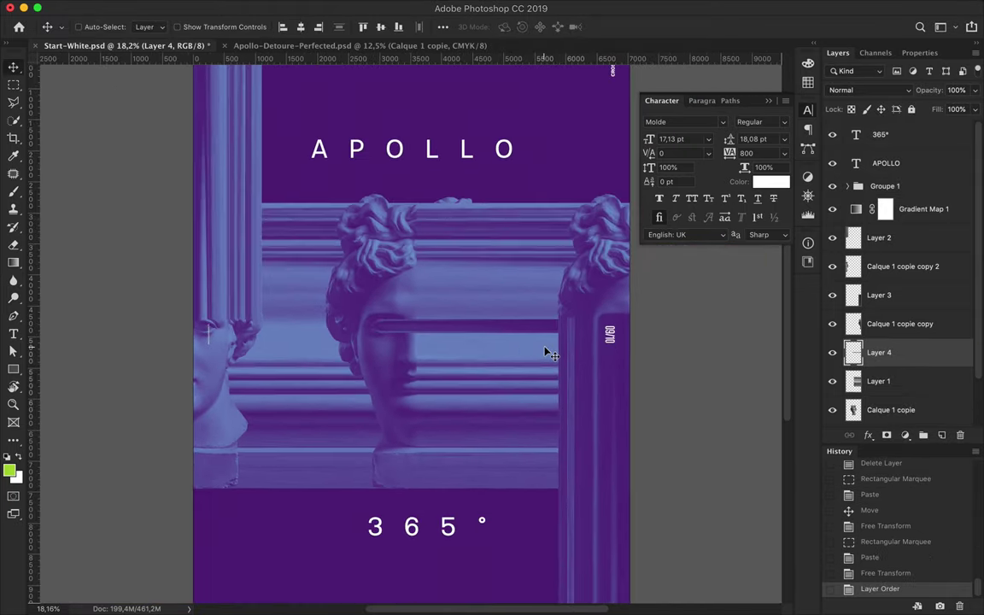
pyautogui.scroll(3, 359, 257)
pyautogui.keyDown('ctrl'); pyautogui.click(256, 324); pyautogui.keyUp('ctrl')
# - Copy a thin slice beside the left bust's eye onto a new layer and stretch it to the poster top
pyautogui.press('m')
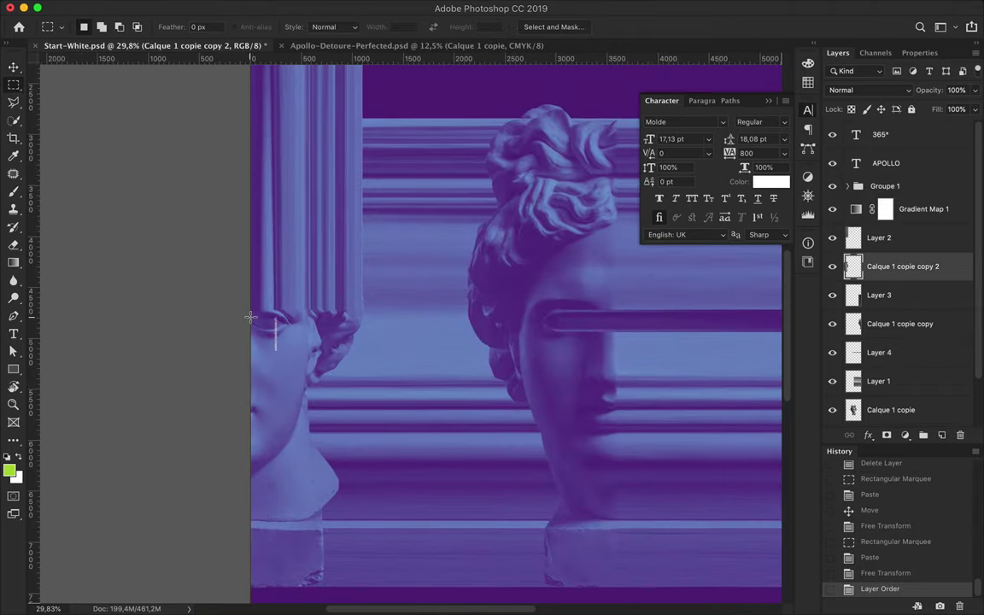
pyautogui.moveTo(253, 317); pyautogui.dragTo(291, 312)
pyautogui.hotkey('ctrl', 'c')
pyautogui.hotkey('ctrl', 'v')
pyautogui.hotkey('ctrl', 't')
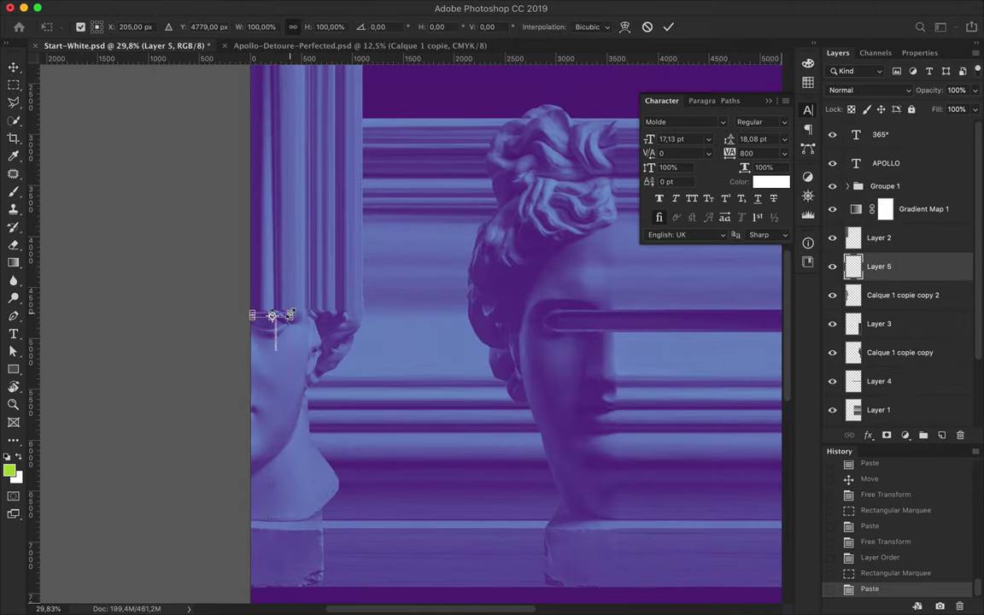
pyautogui.scroll(-2, 272, 314)
pyautogui.scroll(-2, 273, 316)
pyautogui.moveTo(239, 322); pyautogui.dragTo(237, 75)
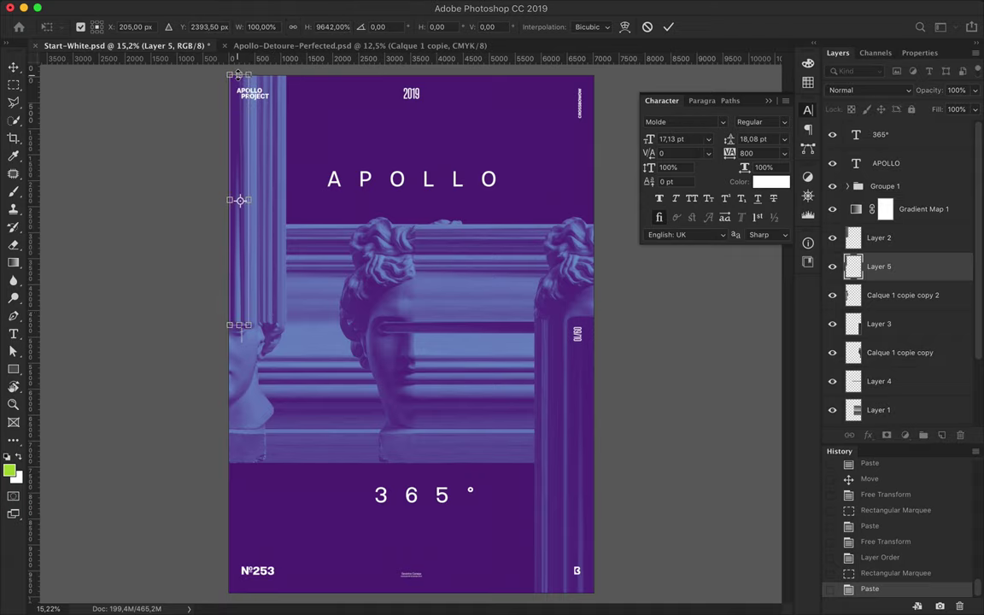
pyautogui.press('Return')
# - Move Layer 5 above Layer 2, then select the APOLLO and 365° text layers together
pyautogui.moveTo(880, 266); pyautogui.dragTo(879, 224)
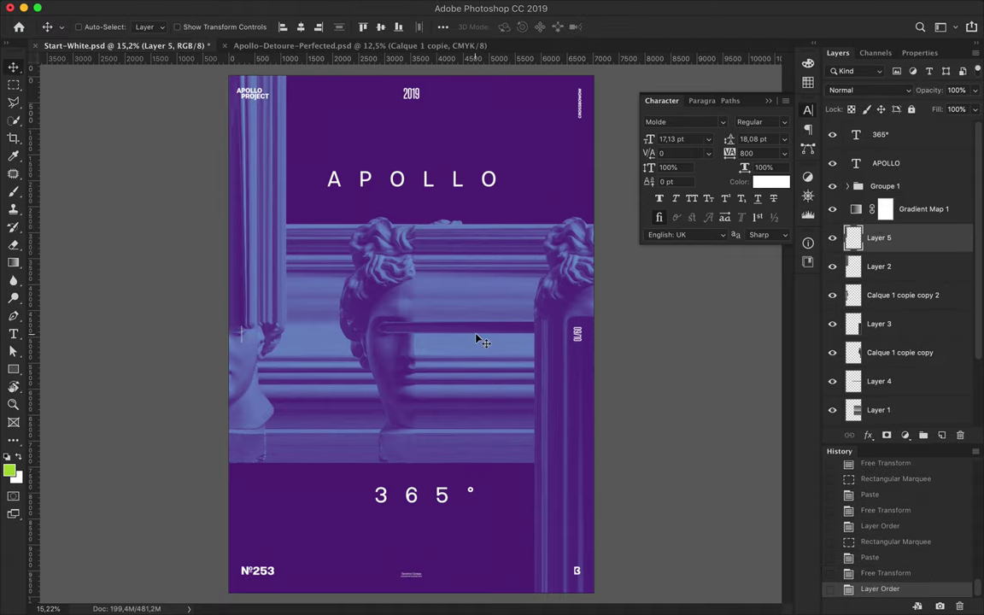
pyautogui.scroll(3, 476, 339)
pyautogui.scroll(-2, 468, 393)
pyautogui.scroll(-1, 468, 393)
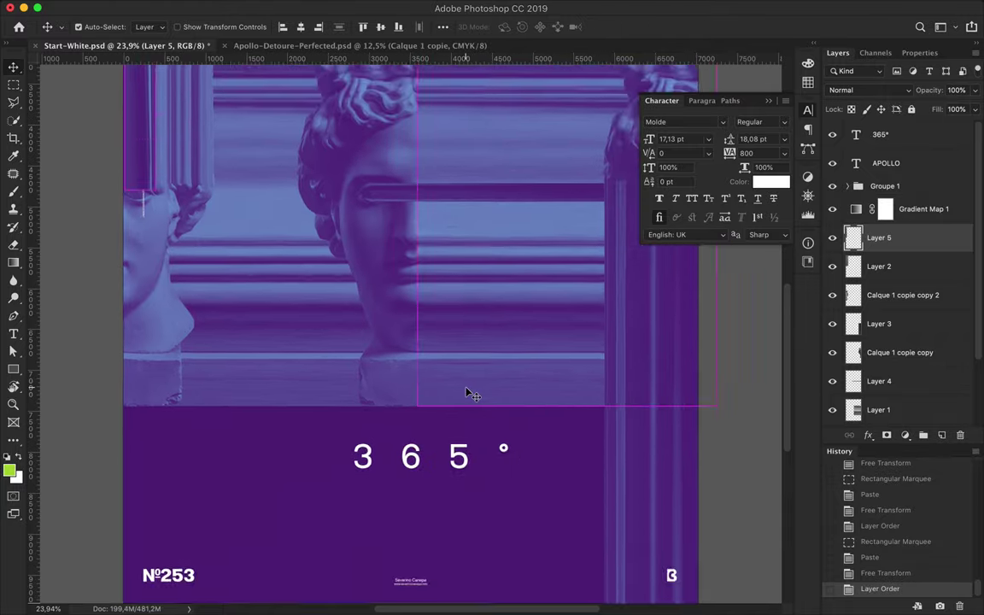
pyautogui.scroll(-2, 470, 394)
pyautogui.click(389, 162)
pyautogui.click(701, 139)
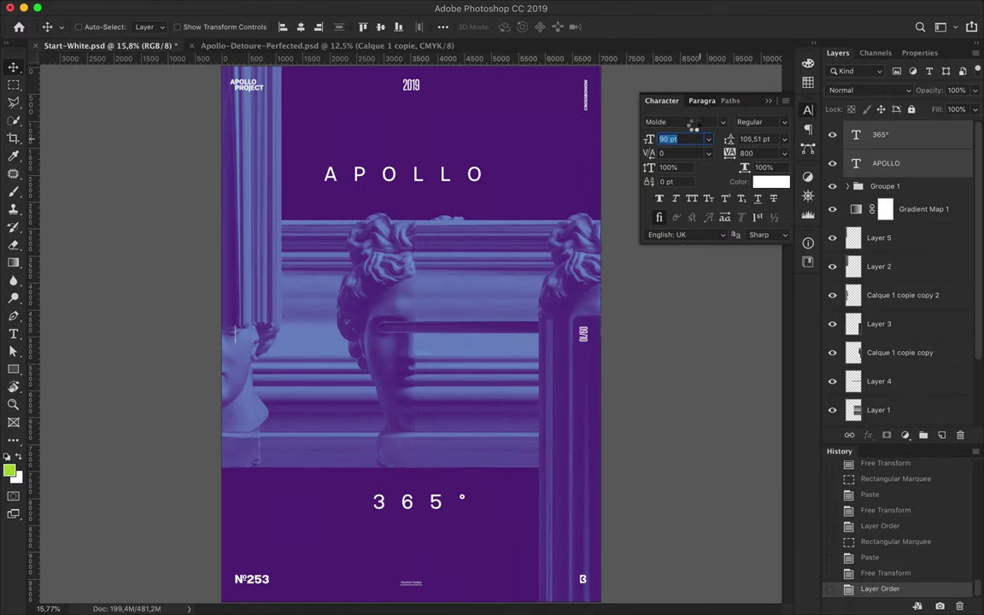
# - Center-align APOLLO and 365° horizontally and give both 70 pt size with 1000 tracking
pyautogui.click(700, 101)
pyautogui.click(681, 123)
pyautogui.click(300, 27)
pyautogui.click(660, 100)
pyautogui.click(683, 140)
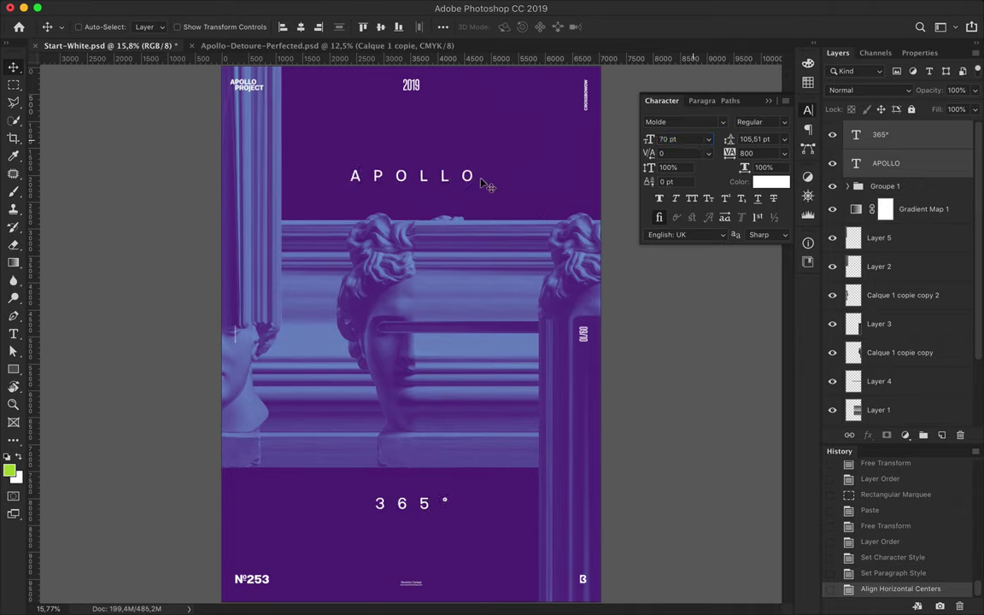
pyautogui.click(759, 153)
pyautogui.write('1000')
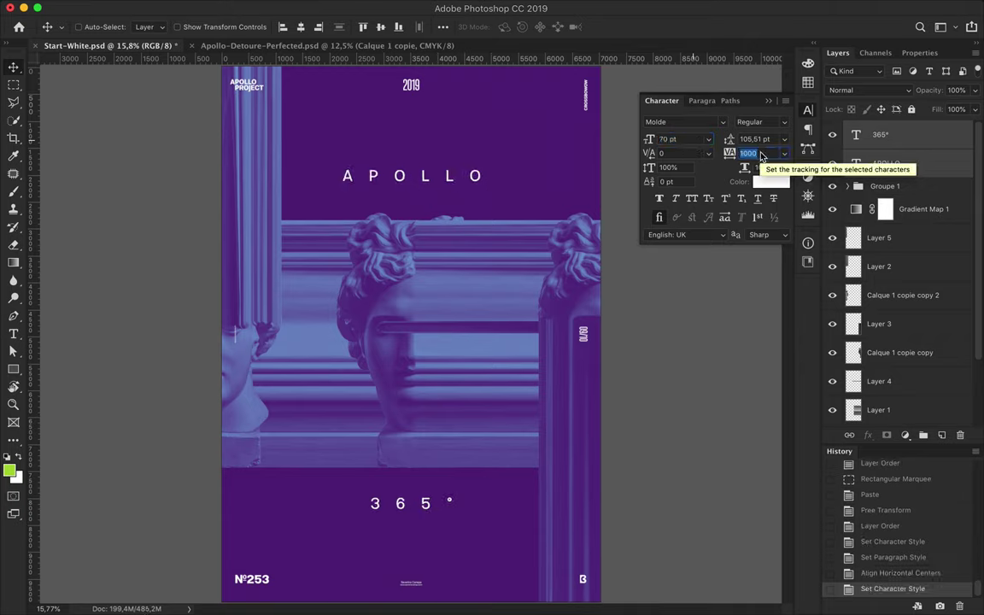
# - Nudge the 365° text slightly to the right
pyautogui.click(432, 510)
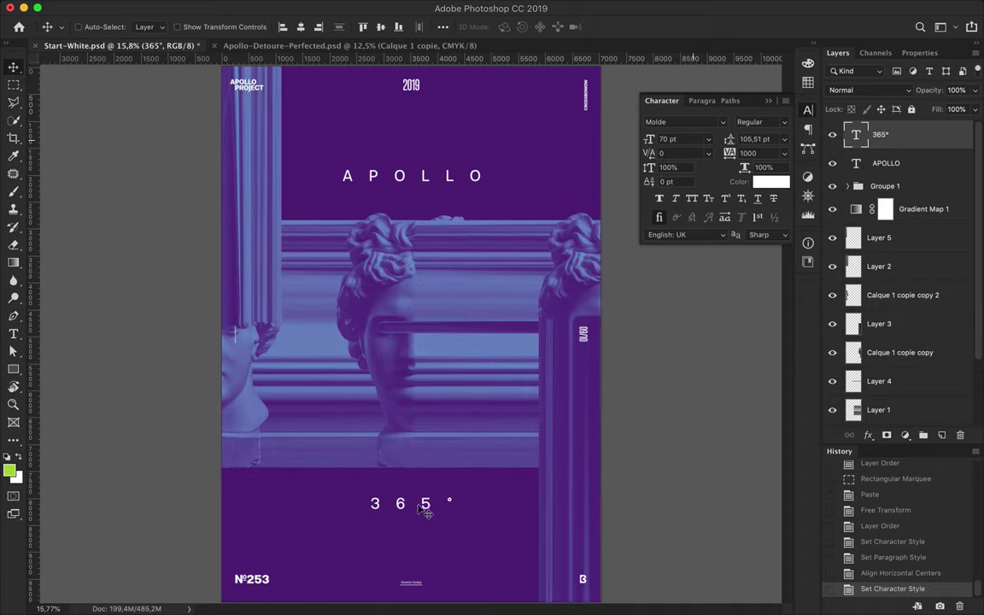
pyautogui.moveTo(432, 510); pyautogui.dragTo(431, 509)
pyautogui.scroll(-3, 466, 319)
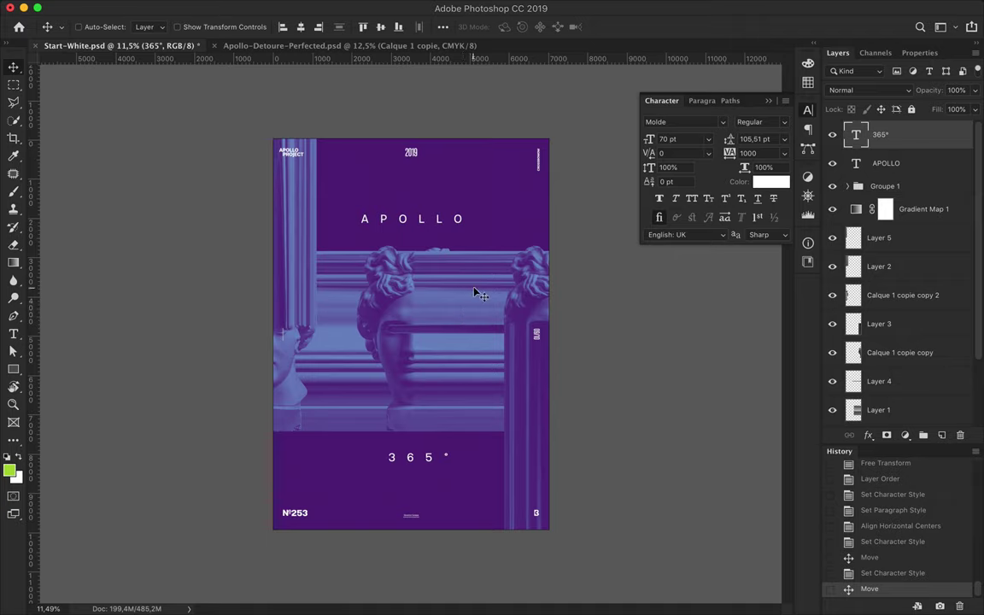
pyautogui.scroll(-3, 912, 256)
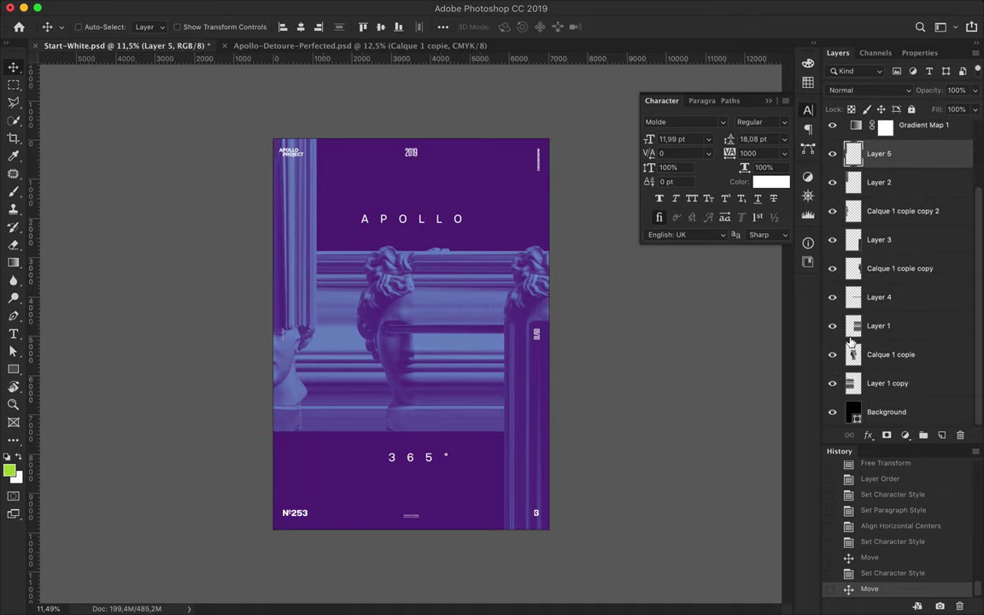
# - On the Background layer, try a light-blue rectangle shape, then undo it
pyautogui.click(888, 411)
pyautogui.press('u')
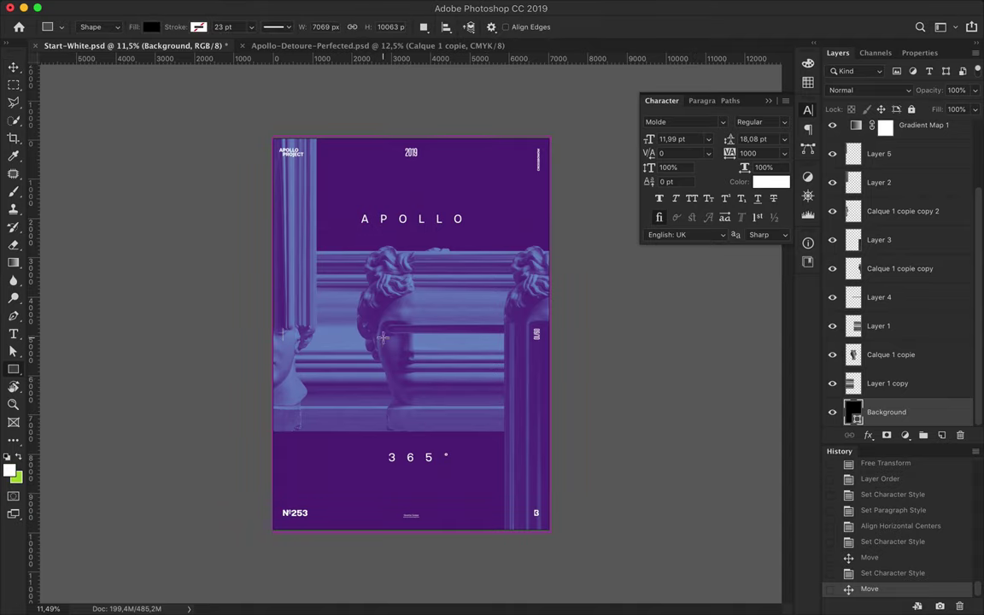
pyautogui.click(151, 26)
pyautogui.click(158, 49)
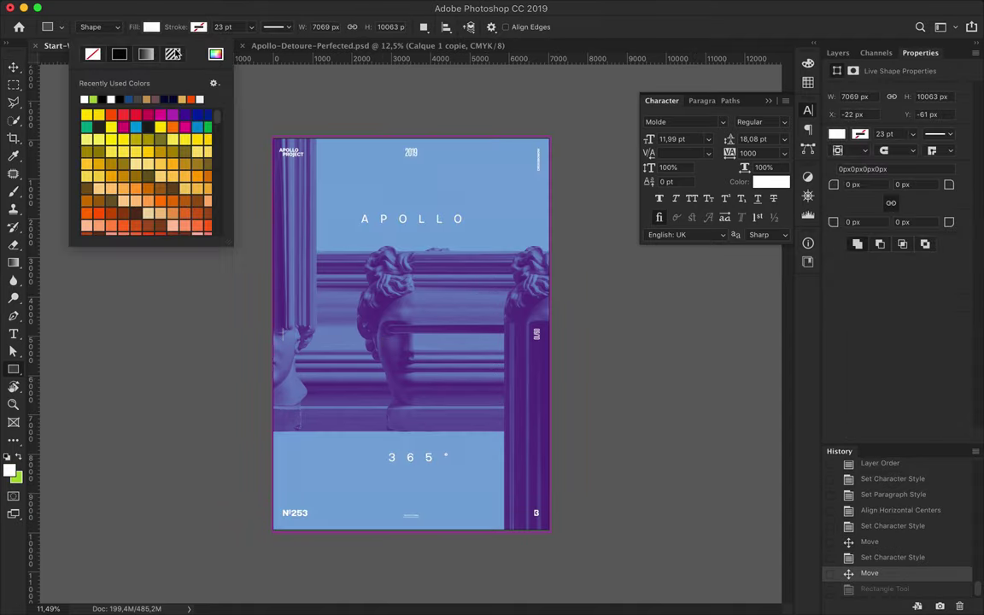
pyautogui.click(572, 254)
pyautogui.press('Escape')
pyautogui.hotkey('ctrl', 'z')
# - Draw a light-blue circle below the bust image and set its fill to 80%
pyautogui.hotkey('ctrl', 'shift', 'alt', 'n')
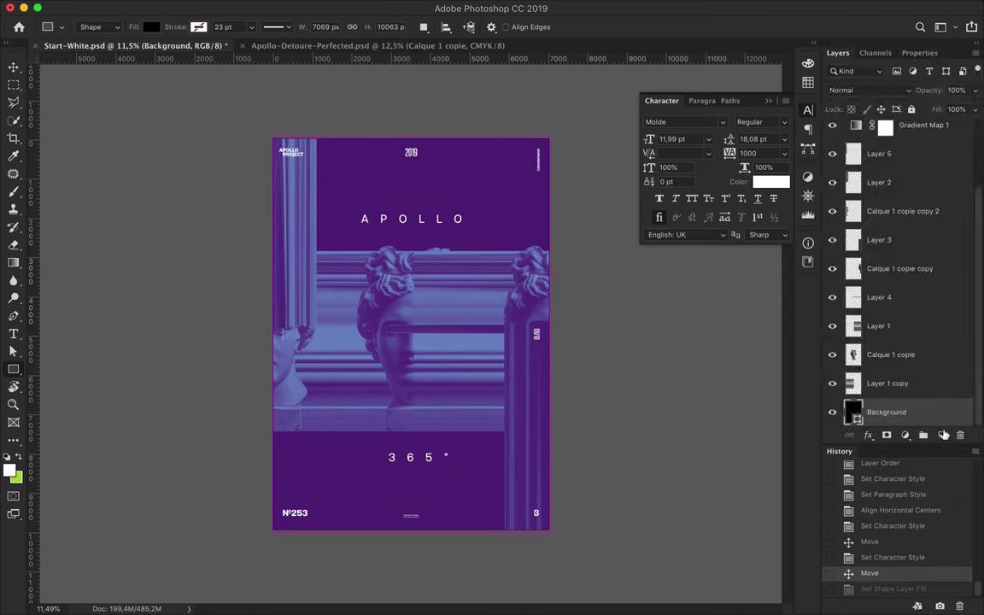
pyautogui.click(152, 27)
pyautogui.rightClick(13, 369)
pyautogui.click(68, 386)
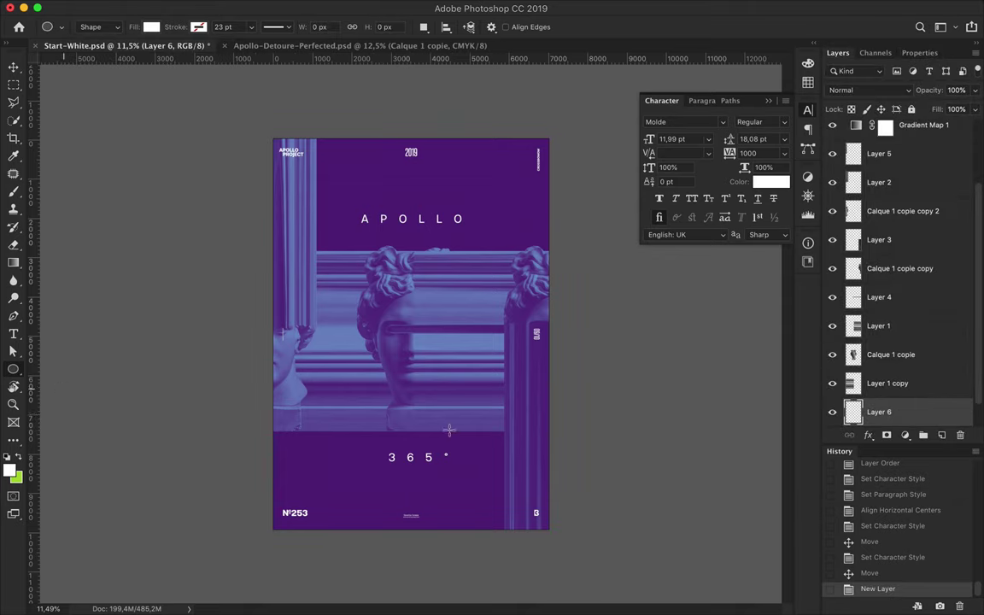
pyautogui.moveTo(406, 451); pyautogui.dragTo(406, 451)
pyautogui.press('v')
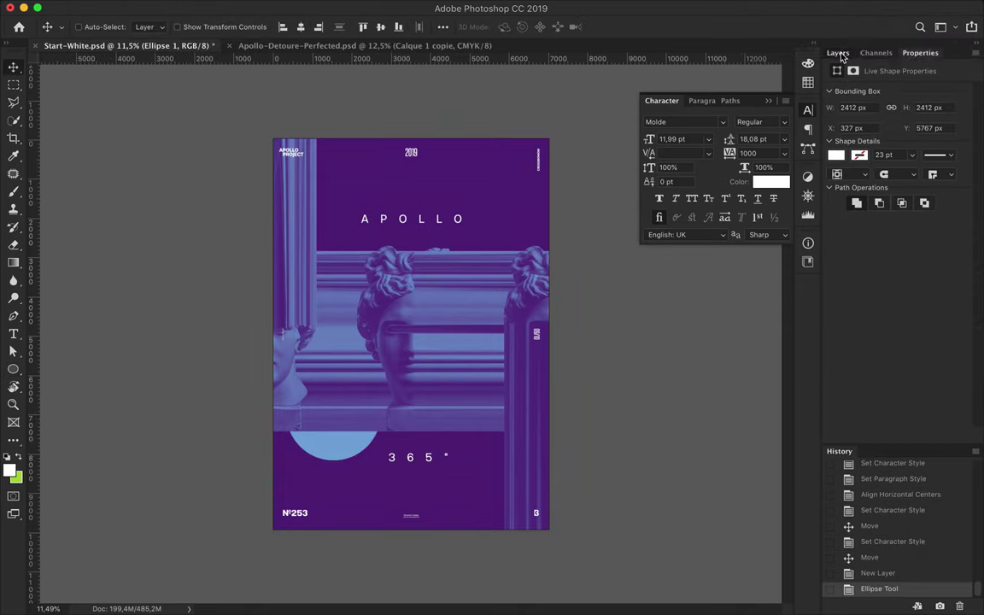
pyautogui.click(965, 110)
pyautogui.write('80')
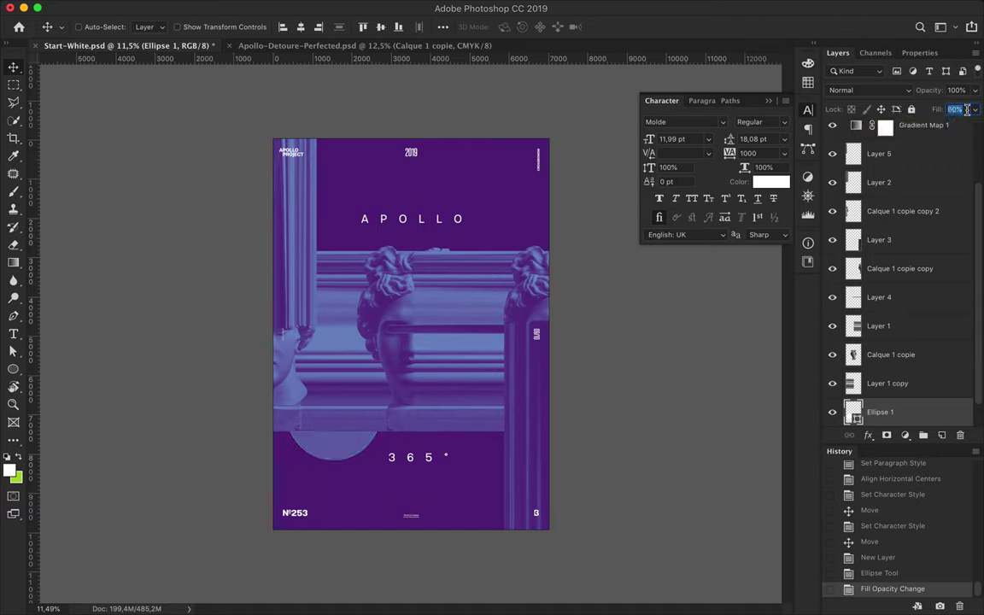
pyautogui.click(301, 199)
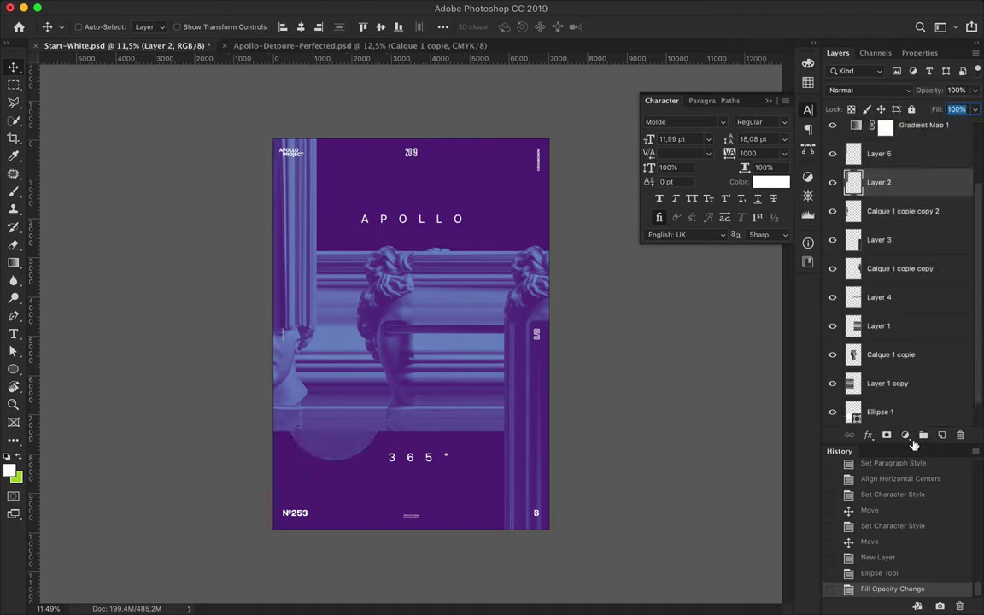
# - Add a layer mask to Layer 2 and fade the left stripe column with a gradient
pyautogui.click(886, 436)
pyautogui.press('g')
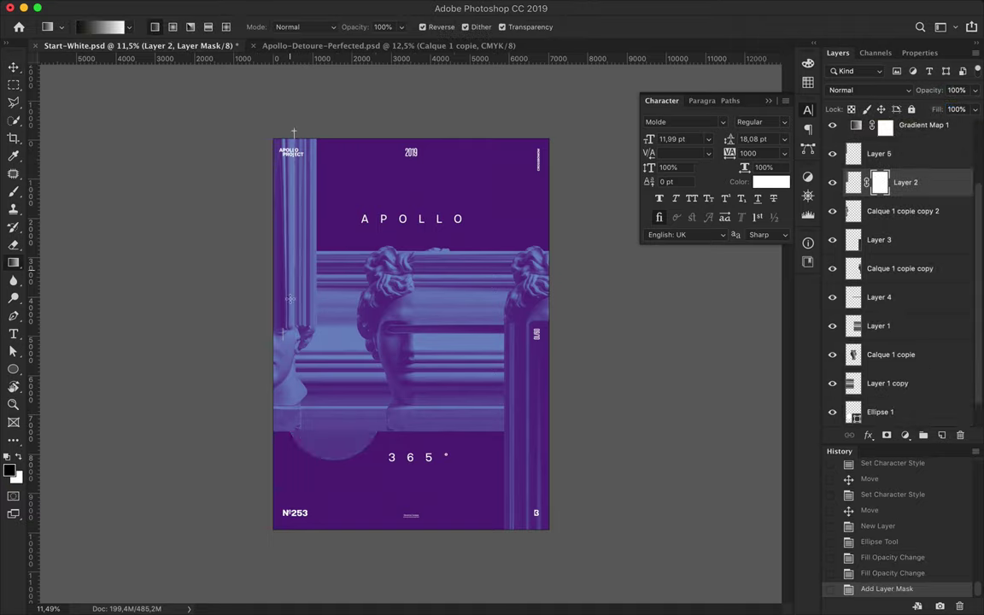
pyautogui.moveTo(293, 133); pyautogui.dragTo(292, 337)
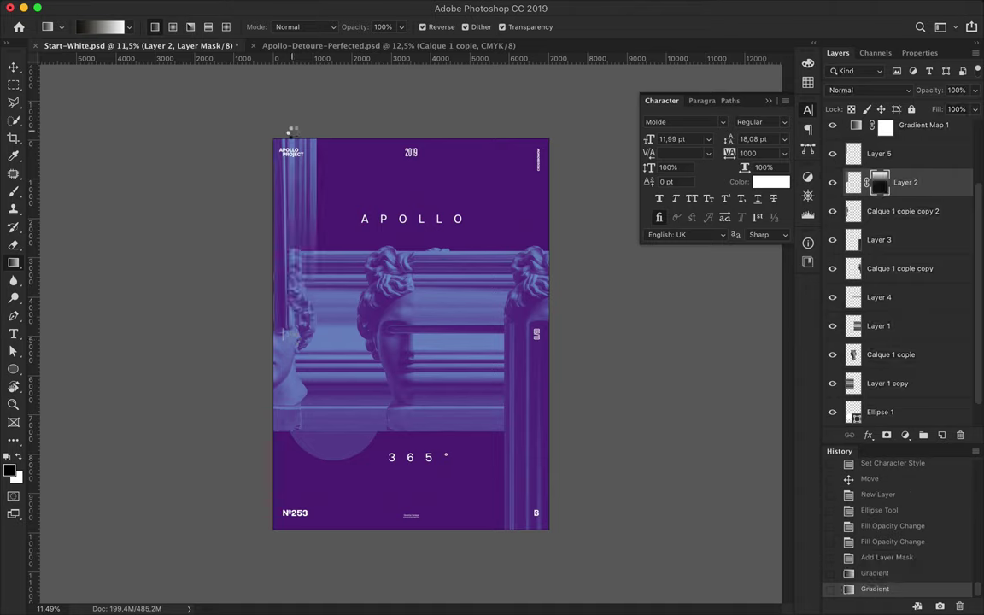
pyautogui.hotkey('ctrl', 'z')
pyautogui.moveTo(291, 131); pyautogui.dragTo(300, 56)
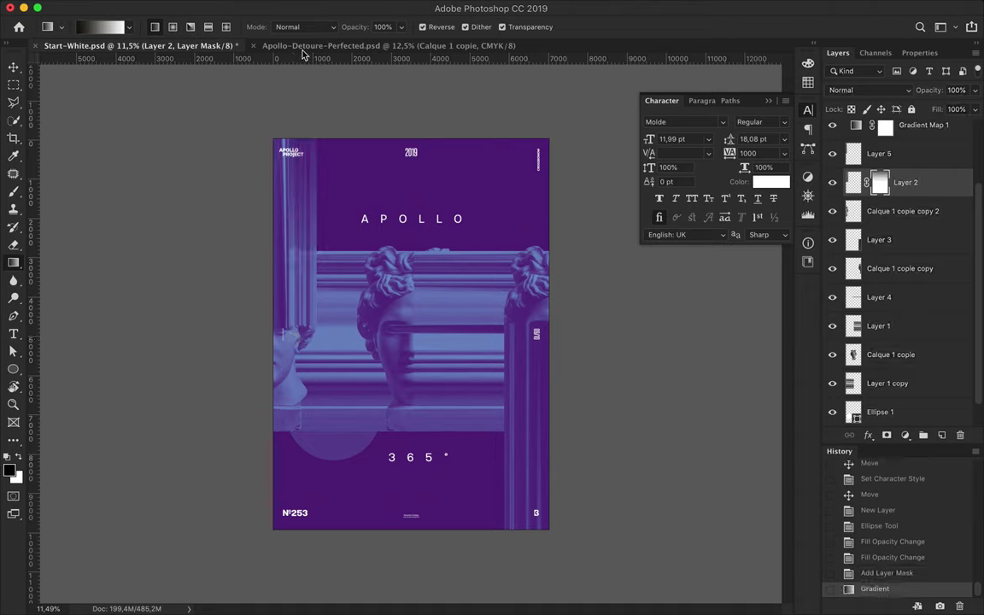
# - Add gradient-faded layer masks to Layer 1 copy and Layer 1
pyautogui.keyDown('ctrl'); pyautogui.click(343, 335); pyautogui.keyUp('ctrl')
pyautogui.click(886, 434)
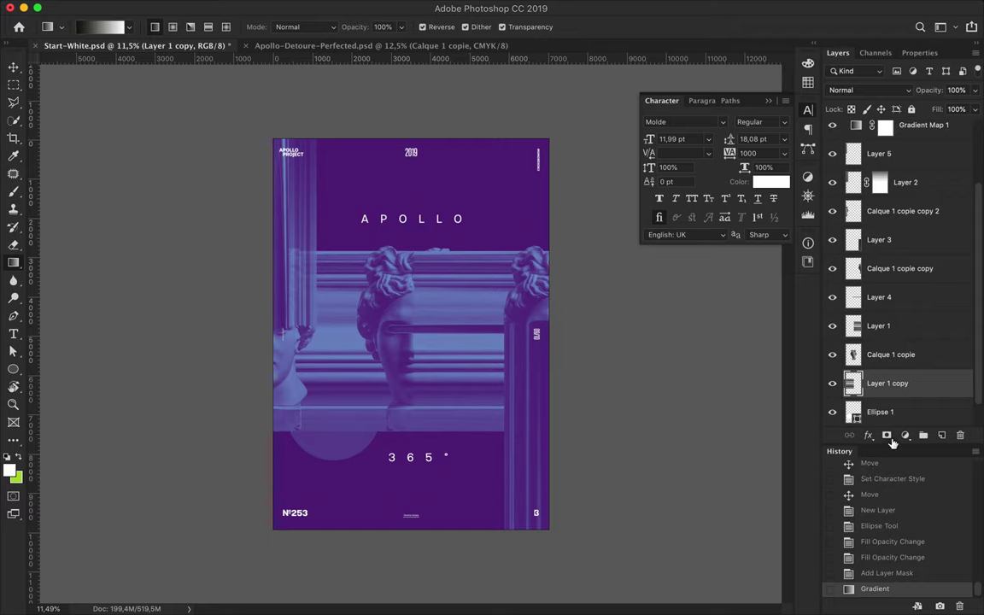
pyautogui.moveTo(461, 351); pyautogui.dragTo(463, 346)
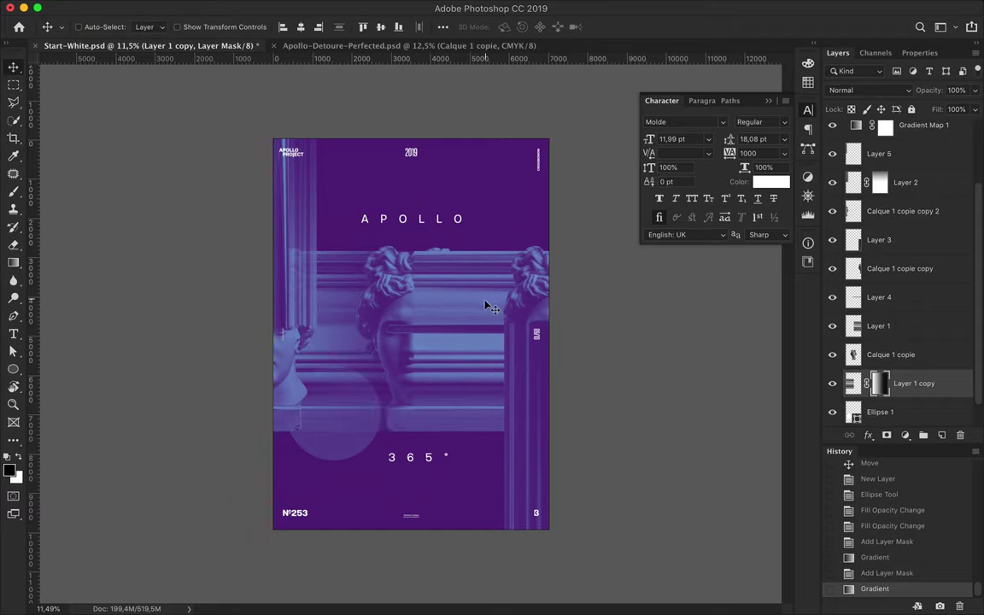
pyautogui.keyDown('ctrl'); pyautogui.click(436, 269); pyautogui.keyUp('ctrl')
pyautogui.moveTo(396, 309); pyautogui.dragTo(604, 307)
pyautogui.hotkey('ctrl', 'z')
pyautogui.click(886, 435)
pyautogui.moveTo(376, 295); pyautogui.dragTo(646, 319)
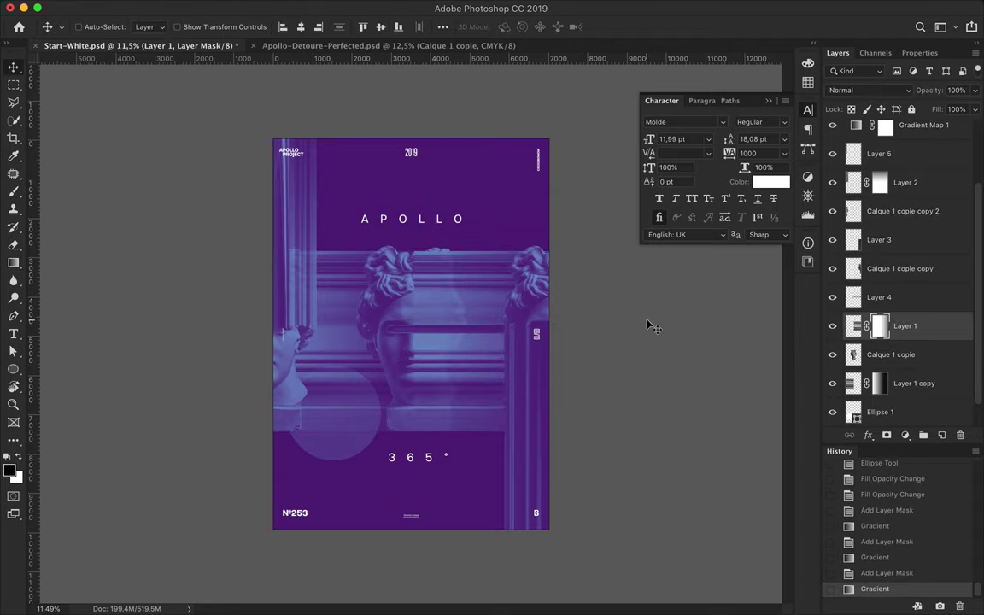
# - Add a layer mask to Layer 3 and fade it with a gradient
pyautogui.keyDown('ctrl'); pyautogui.click(491, 349); pyautogui.keyUp('ctrl')
pyautogui.click(886, 435)
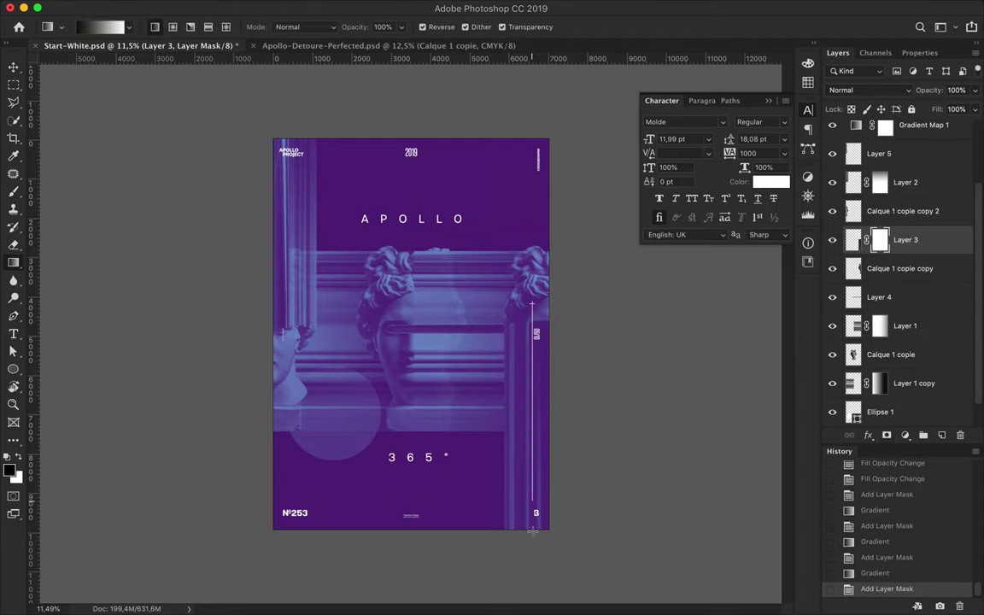
pyautogui.moveTo(531, 530); pyautogui.dragTo(531, 532)
# - Duplicate the Ellipse 1 circle layer
pyautogui.press('v')
pyautogui.scroll(2, 396, 424)
pyautogui.click(331, 476)
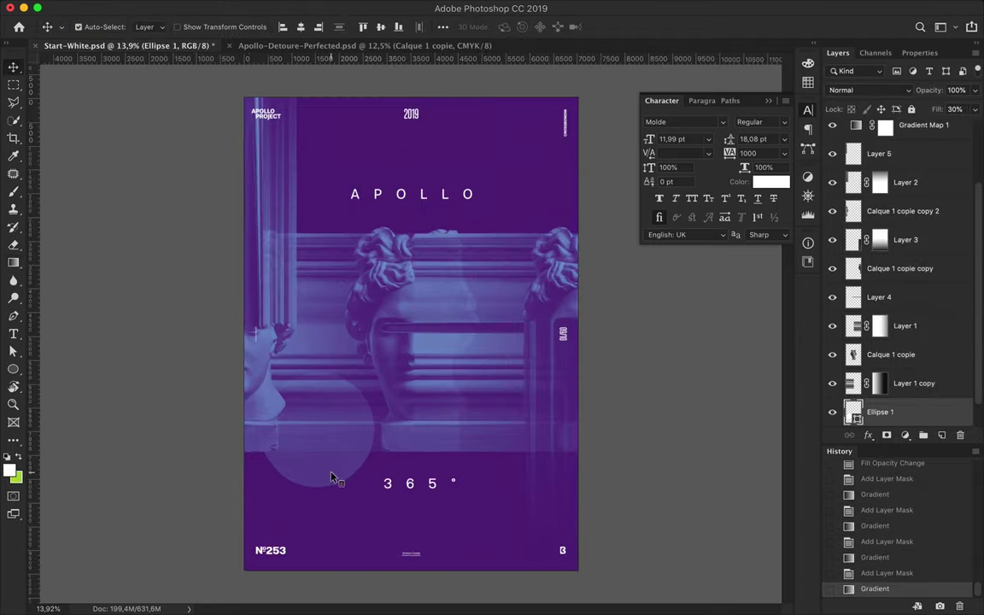
pyautogui.scroll(-1, 899, 382)
pyautogui.hotkey('ctrl', 'j')
pyautogui.click(335, 7)
pyautogui.moveTo(341, 170)
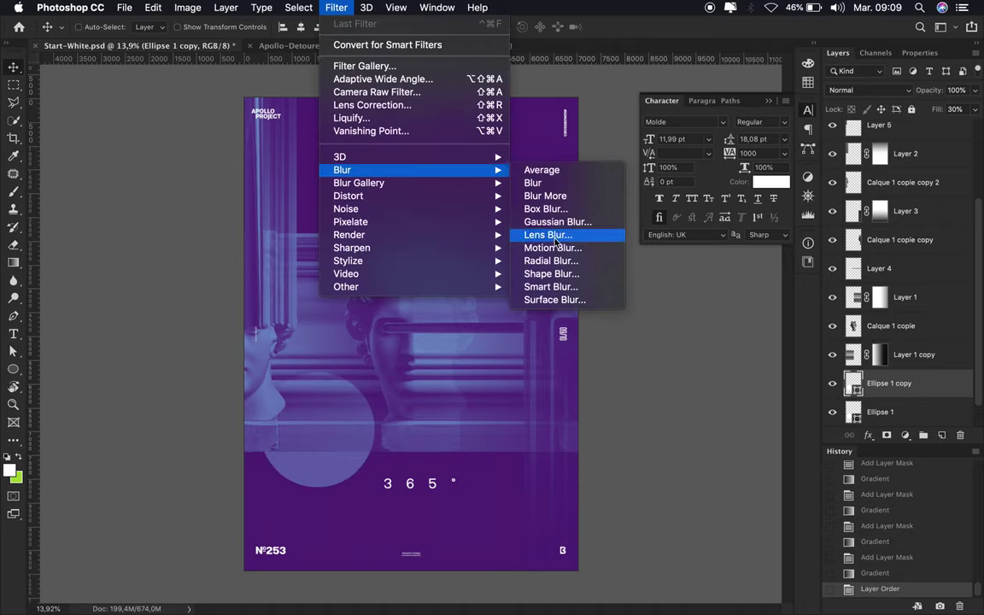
# - Try a Motion Blur on the circle copy, cancel it, and delete Ellipse 1 copy
pyautogui.click(552, 236)
pyautogui.click(601, 213)
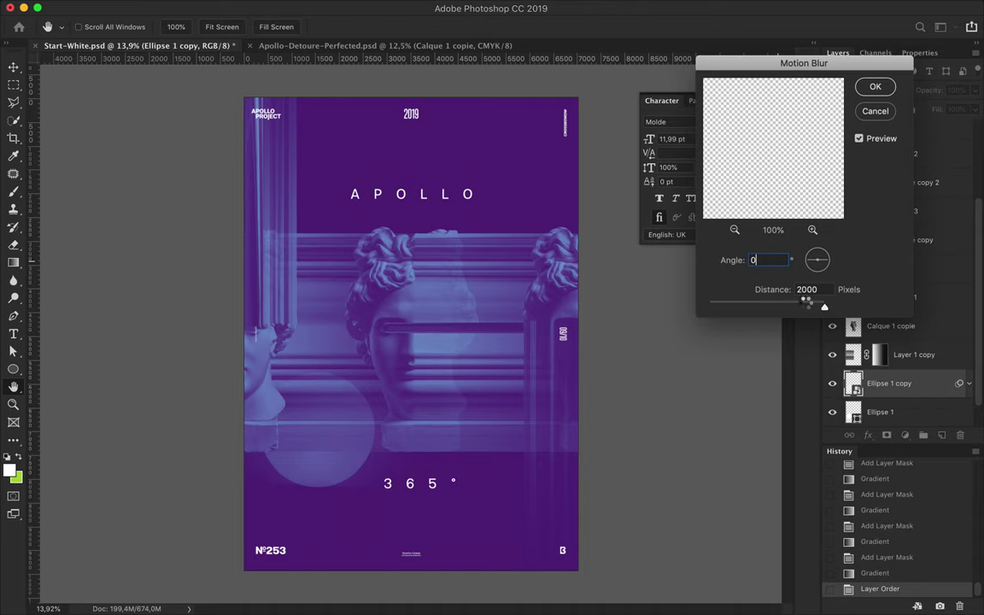
pyautogui.press('Return')
pyautogui.click(336, 7)
pyautogui.moveTo(342, 170)
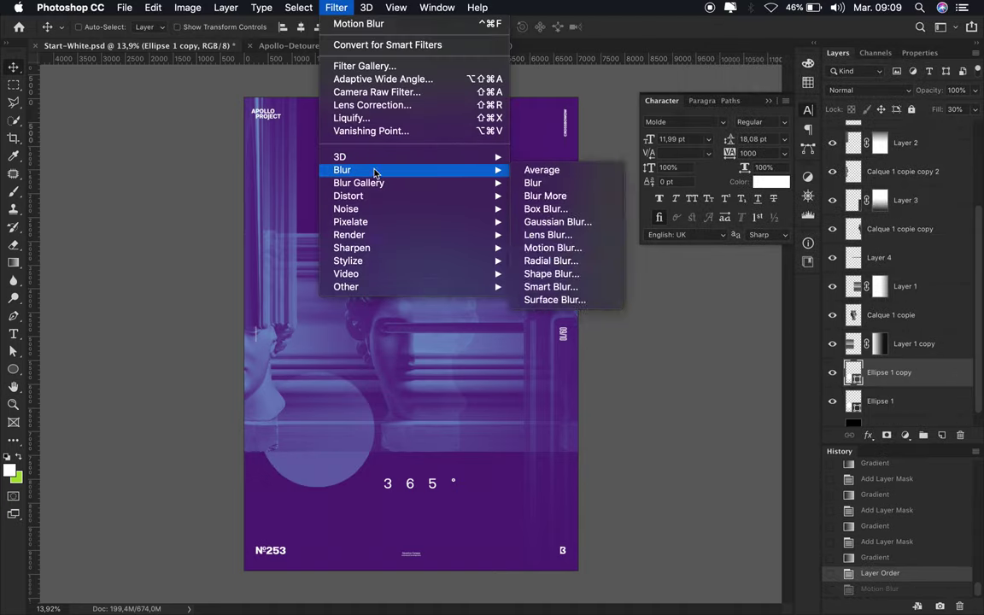
pyautogui.click(552, 248)
pyautogui.click(579, 213)
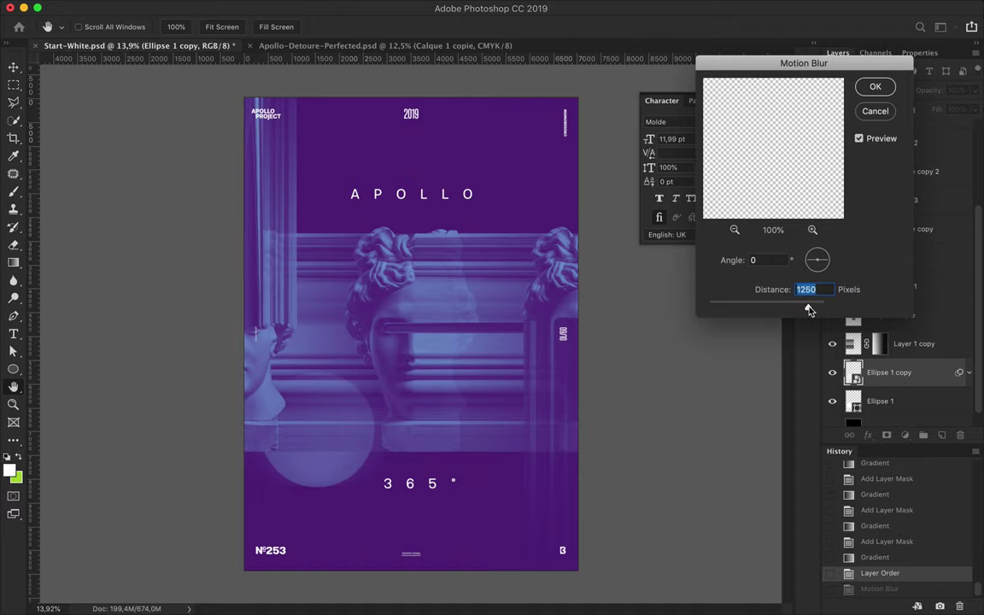
pyautogui.moveTo(790, 311); pyautogui.dragTo(744, 311)
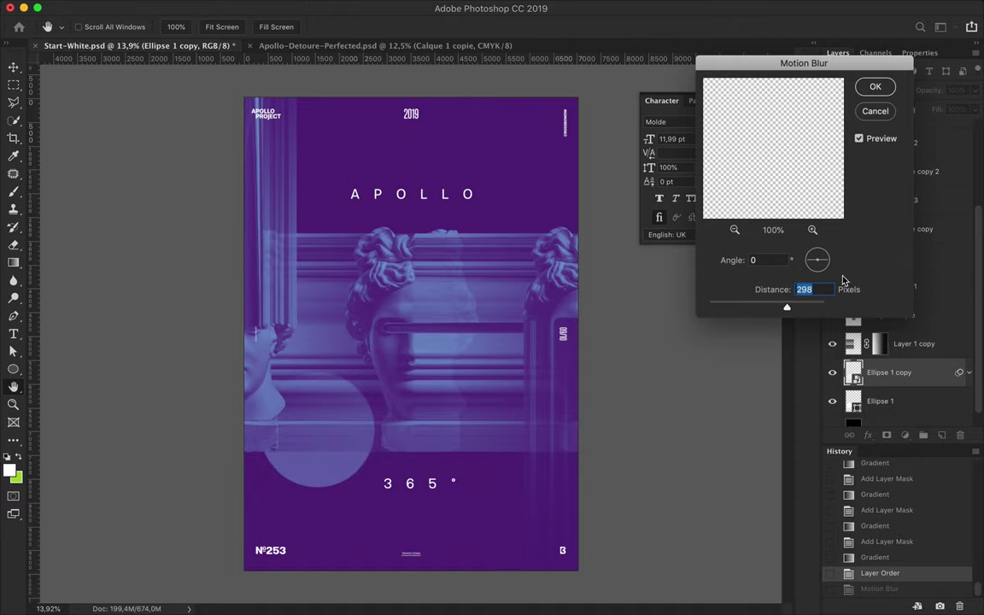
pyautogui.press('Escape')
pyautogui.press('Delete')
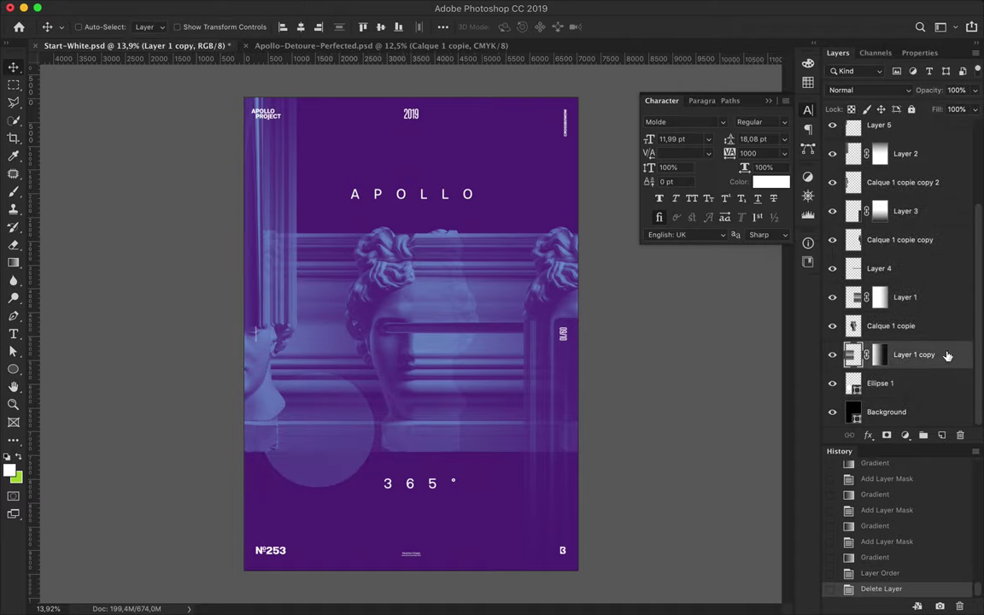
# - Duplicate Layer 1 copy, apply a 70,7 px Gaussian Blur, and fade it with a horizontal mask gradient
pyautogui.moveTo(854, 354); pyautogui.dragTo(852, 340)
pyautogui.click(336, 8)
pyautogui.moveTo(342, 170)
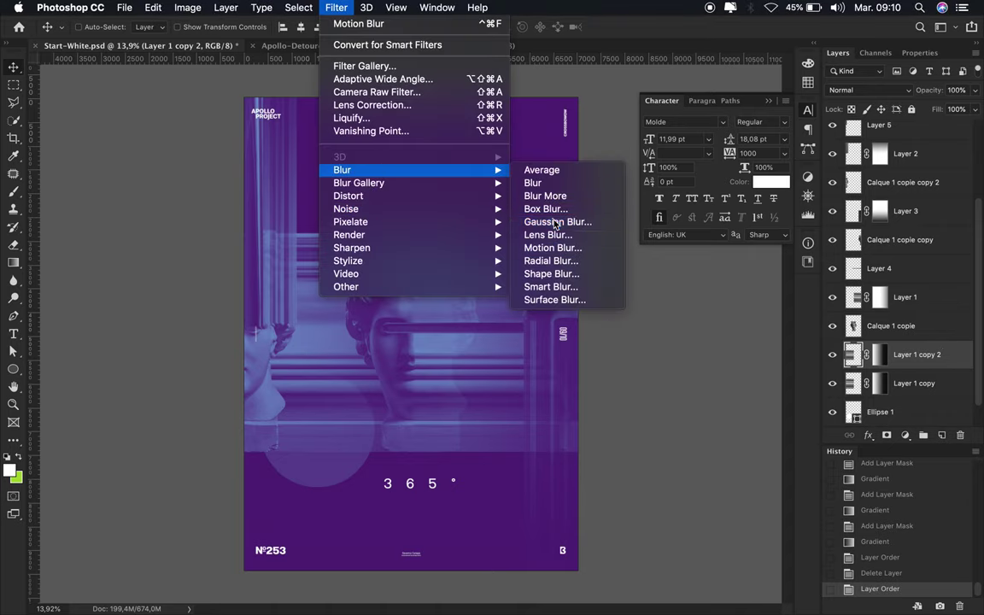
pyautogui.click(564, 221)
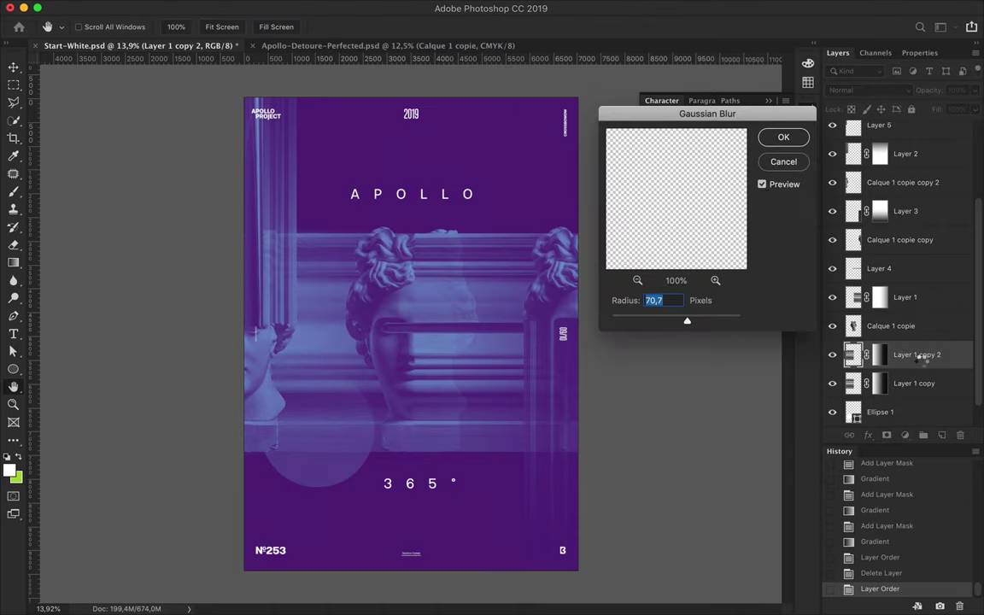
pyautogui.press('Return')
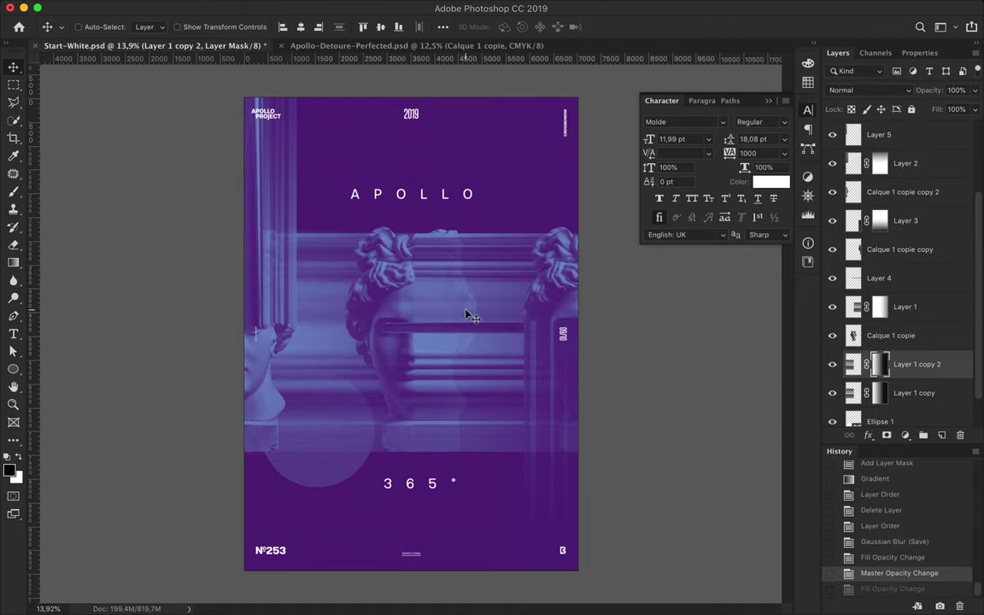
pyautogui.press('g')
pyautogui.moveTo(211, 299); pyautogui.dragTo(553, 298)
# - Hide Layer 1 copy 2 and redraw the mask fades on Layer 1 copy, Layer 1 and Layer 3
pyautogui.click(833, 363)
pyautogui.click(879, 392)
pyautogui.moveTo(213, 310); pyautogui.dragTo(654, 341)
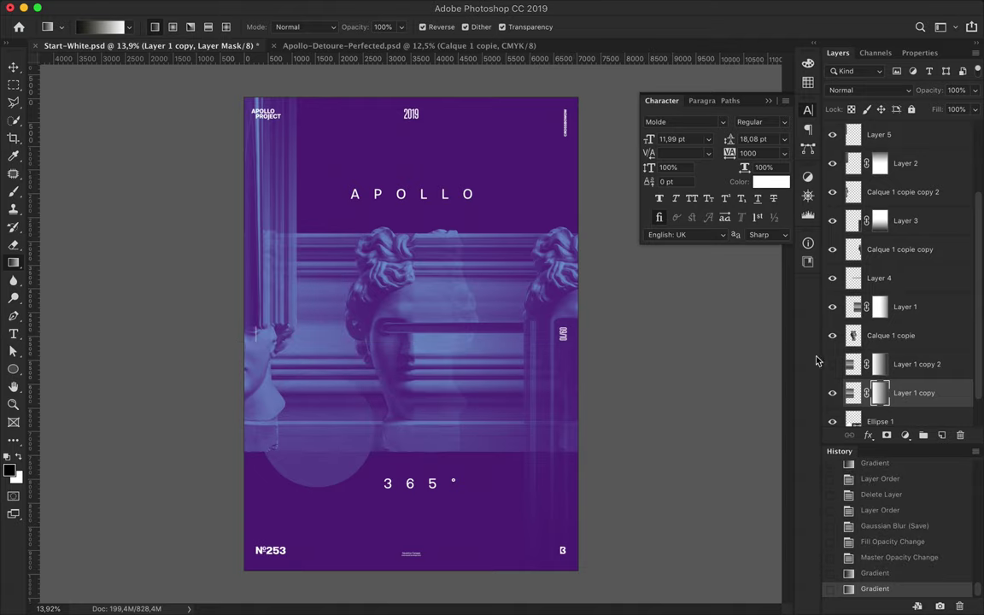
pyautogui.click(918, 306)
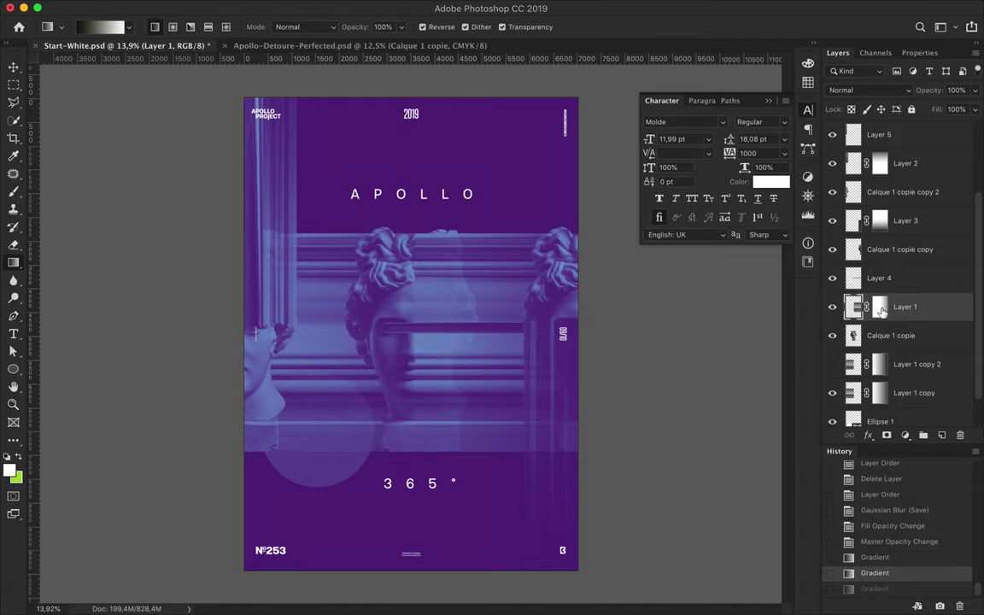
pyautogui.click(879, 306)
pyautogui.moveTo(363, 281); pyautogui.dragTo(792, 338)
pyautogui.click(879, 221)
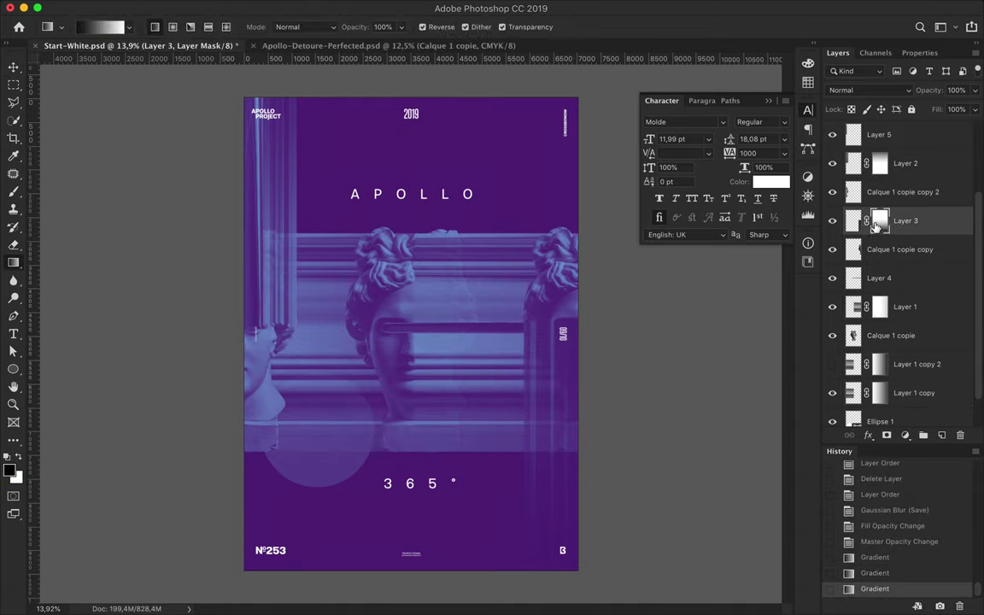
# - Copy the circle, enlarge it, and place it at the upper right behind APOLLO
pyautogui.press('v')
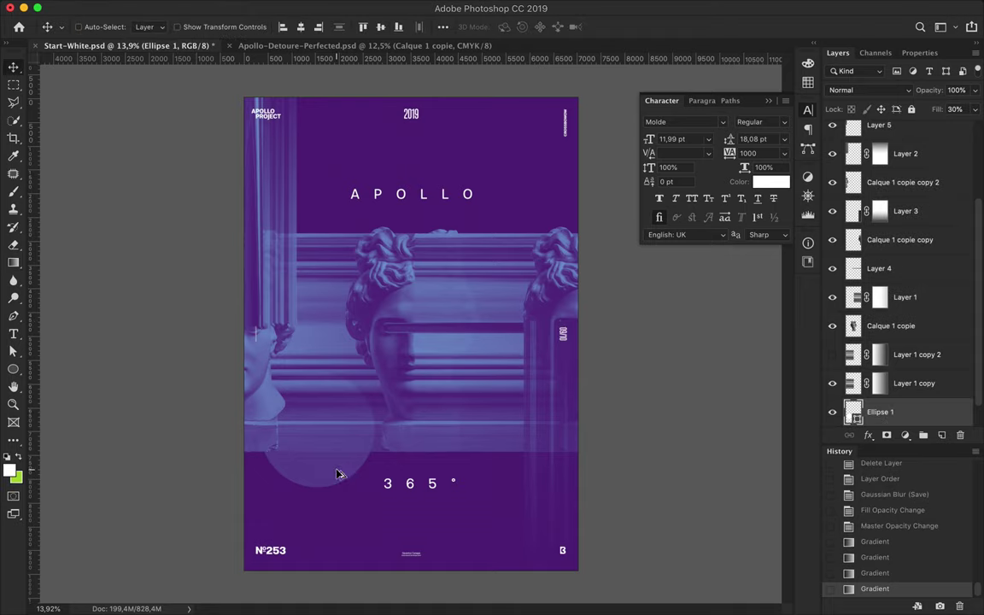
pyautogui.moveTo(340, 472); pyautogui.dragTo(566, 312)
pyautogui.hotkey('ctrl', 't')
pyautogui.moveTo(486, 208); pyautogui.dragTo(470, 165)
pyautogui.press('Return')
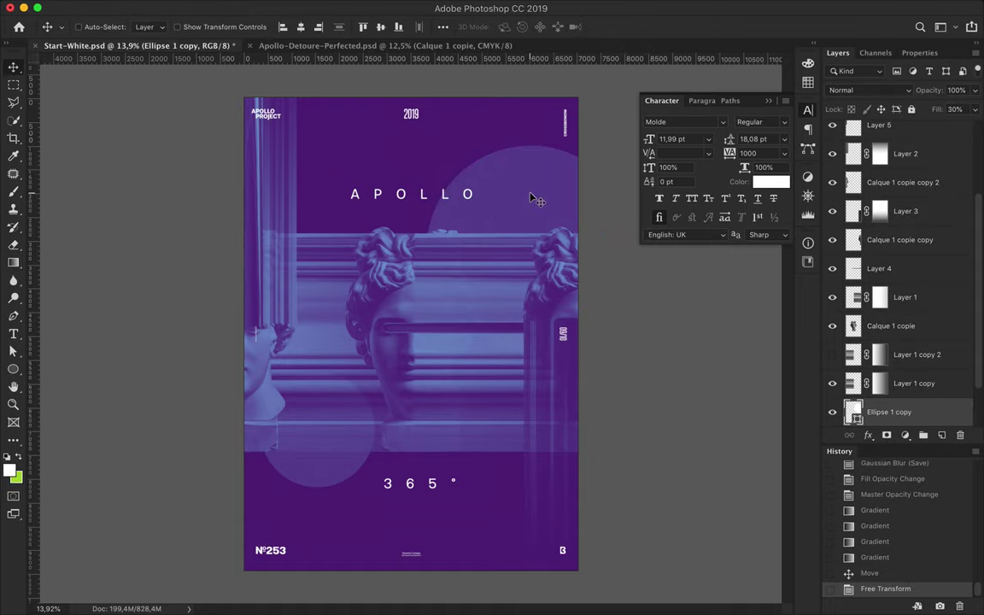
pyautogui.moveTo(531, 201); pyautogui.dragTo(567, 214)
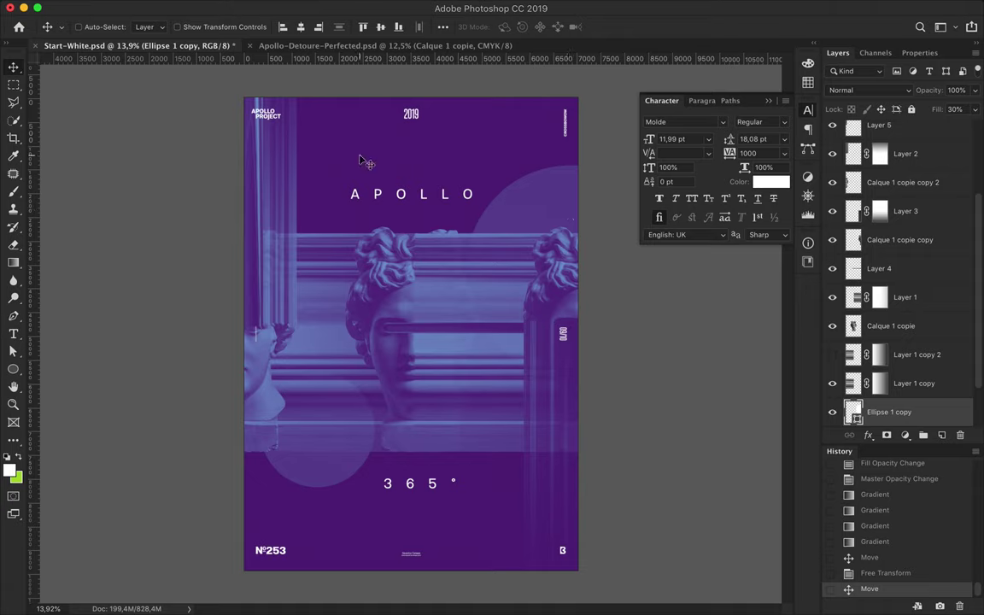
pyautogui.click(929, 182)
pyautogui.scroll(3, 931, 187)
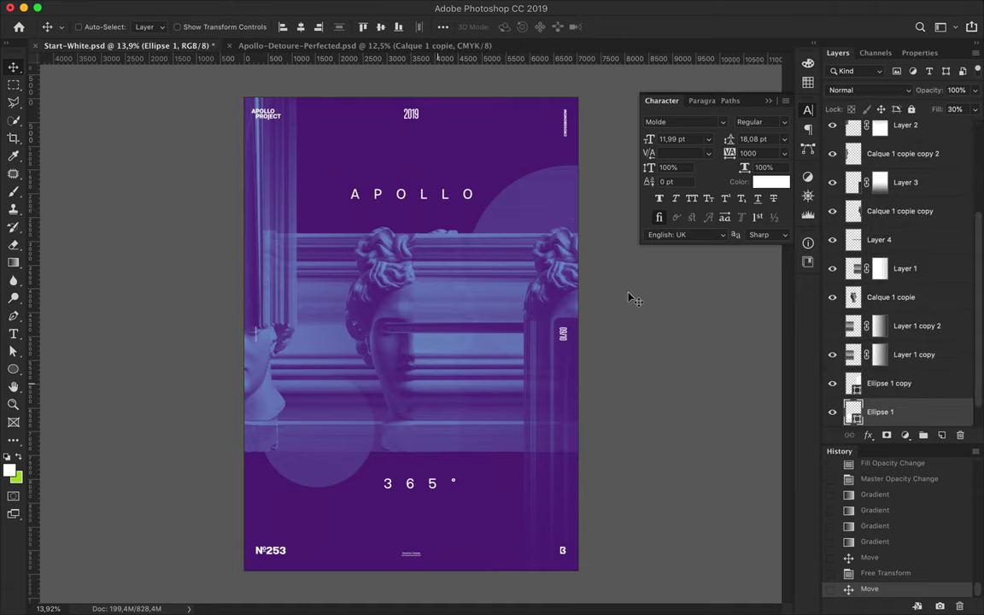
pyautogui.click(888, 164)
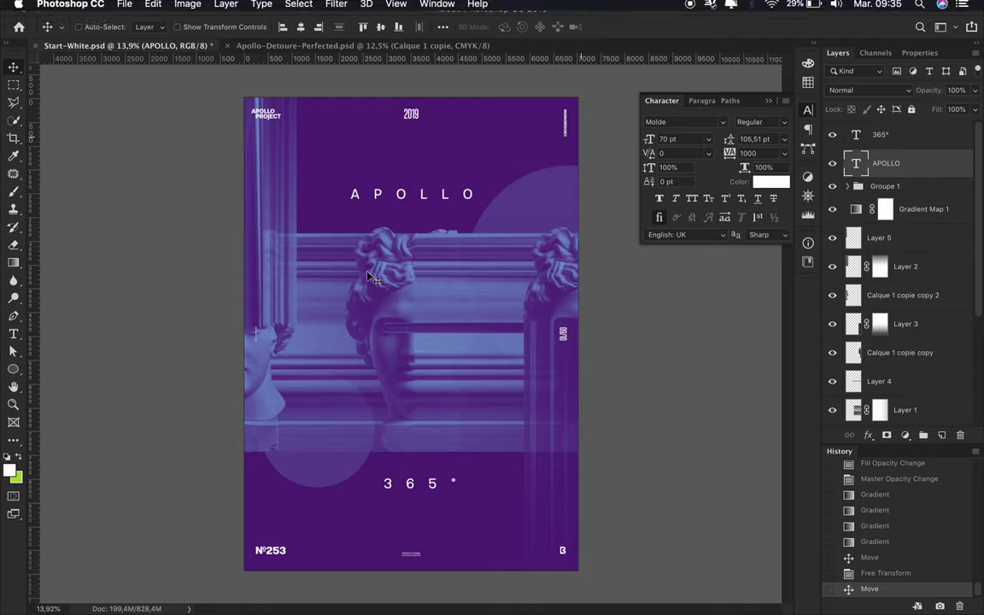
# - Add small white dots above the first and last O of APOLLO, nudged into alignment
pyautogui.press('u')
pyautogui.moveTo(462, 165)
pyautogui.mouseDown()
pyautogui.moveTo(505, 184)
pyautogui.moveTo(378, 181)
pyautogui.mouseUp()
pyautogui.press('v')
pyautogui.scroll(5, 467, 175)
pyautogui.press('Up')
pyautogui.click(505, 181)
pyautogui.press('Up')
pyautogui.scroll(-1, 510, 185)
pyautogui.scroll(-2, 424, 147)
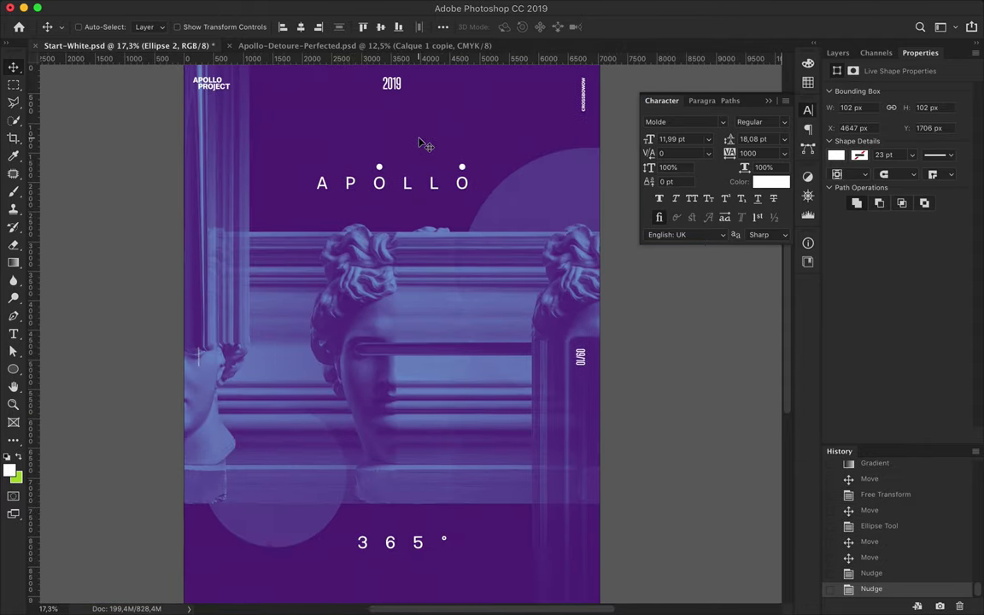
pyautogui.scroll(-1, 421, 144)
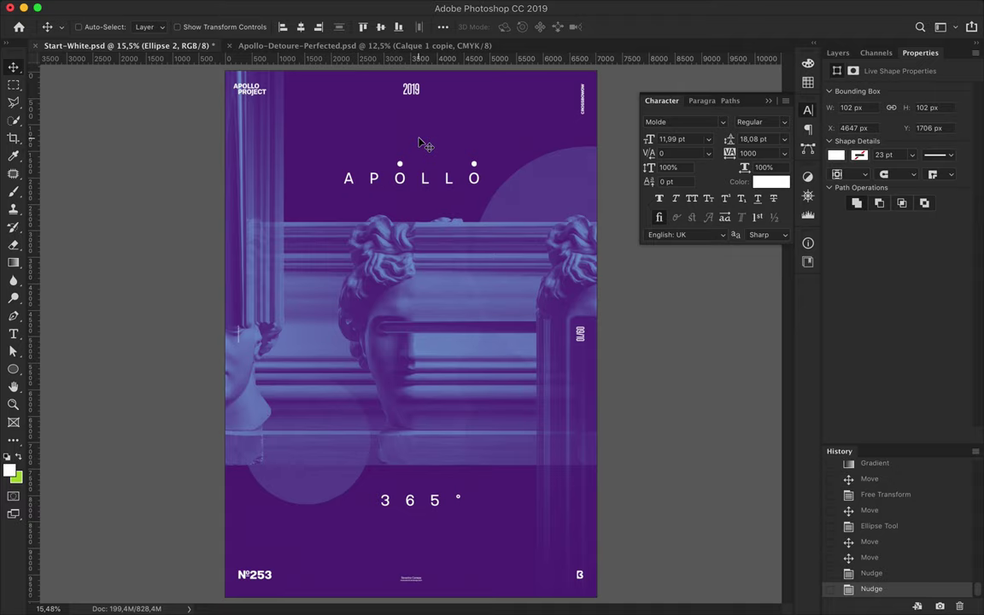
# - Draw a thin white bar, move it near the top right, and save the poster
pyautogui.press('u')
pyautogui.moveTo(225, 519); pyautogui.dragTo(431, 520)
pyautogui.hotkey('ctrl', 'z')
pyautogui.hotkey('shift', 'u')
pyautogui.moveTo(225, 518)
pyautogui.mouseDown()
pyautogui.moveTo(438, 519)
pyautogui.moveTo(373, 521)
pyautogui.mouseUp()
pyautogui.press('v')
pyautogui.moveTo(261, 523)
pyautogui.mouseDown()
pyautogui.moveTo(491, 137)
pyautogui.moveTo(567, 135)
pyautogui.mouseUp()
pyautogui.hotkey('ctrl', 's')
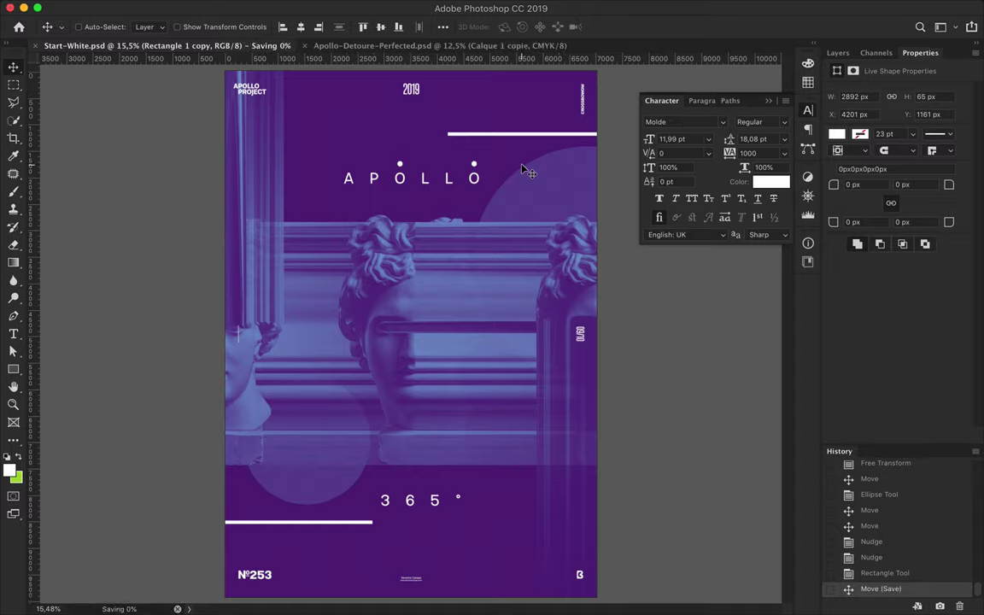